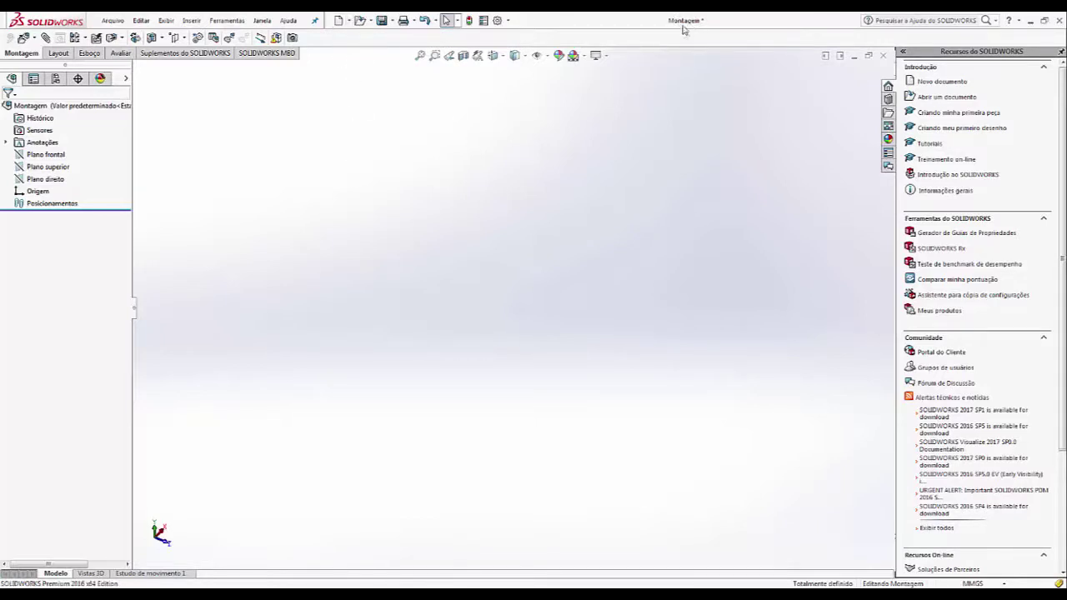
Insert the Base part into the empty assembly at its origin
{"action": "key", "text": "ctrl+Tab"}
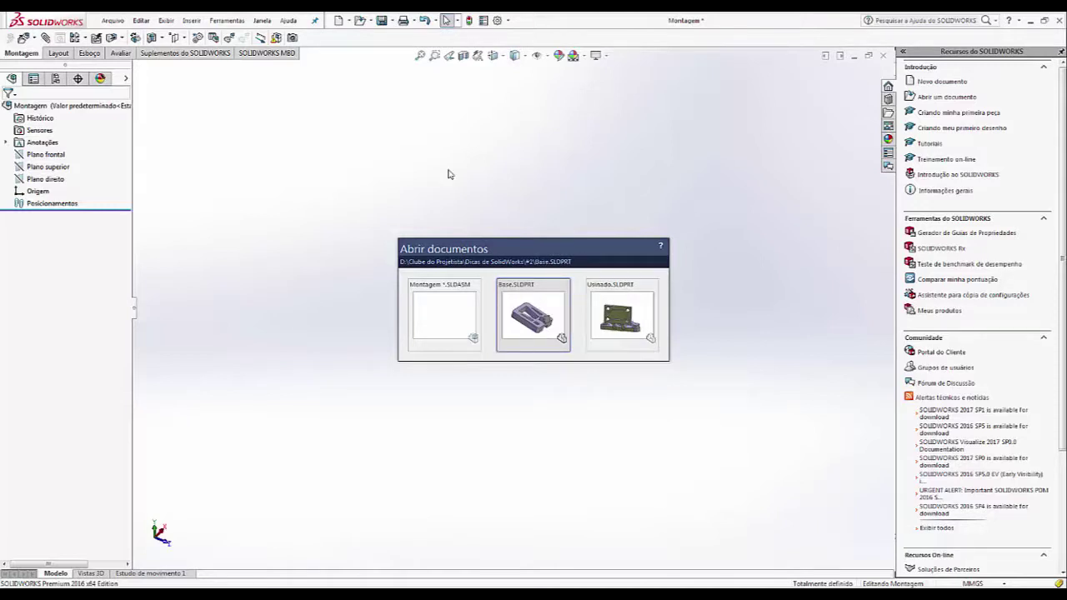
{"action": "left_click", "coordinate": [406, 171]}
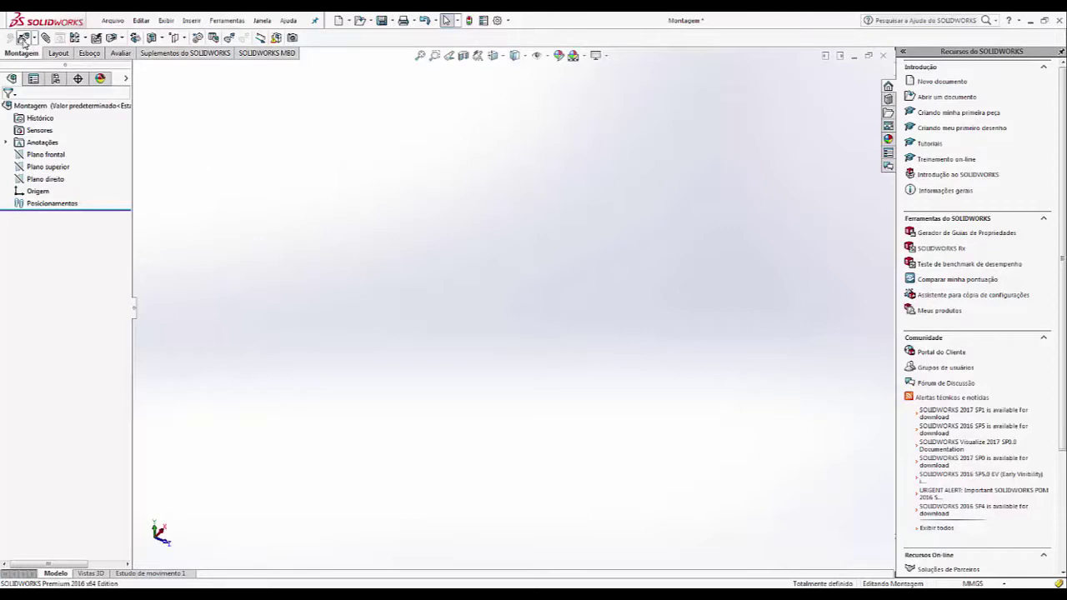
{"action": "left_click", "coordinate": [24, 39]}
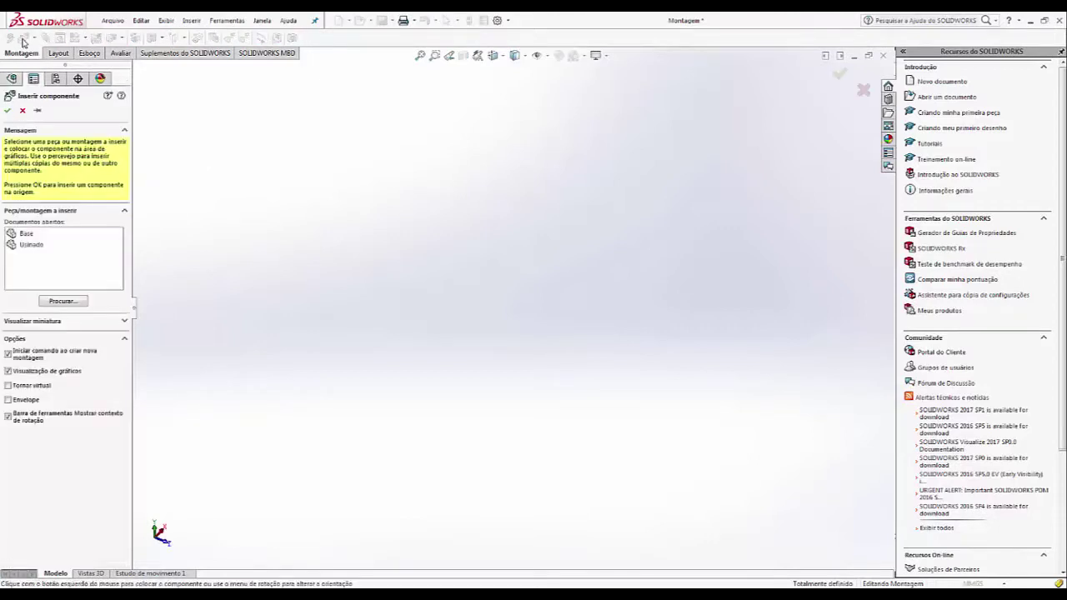
{"action": "left_click", "coordinate": [26, 235]}
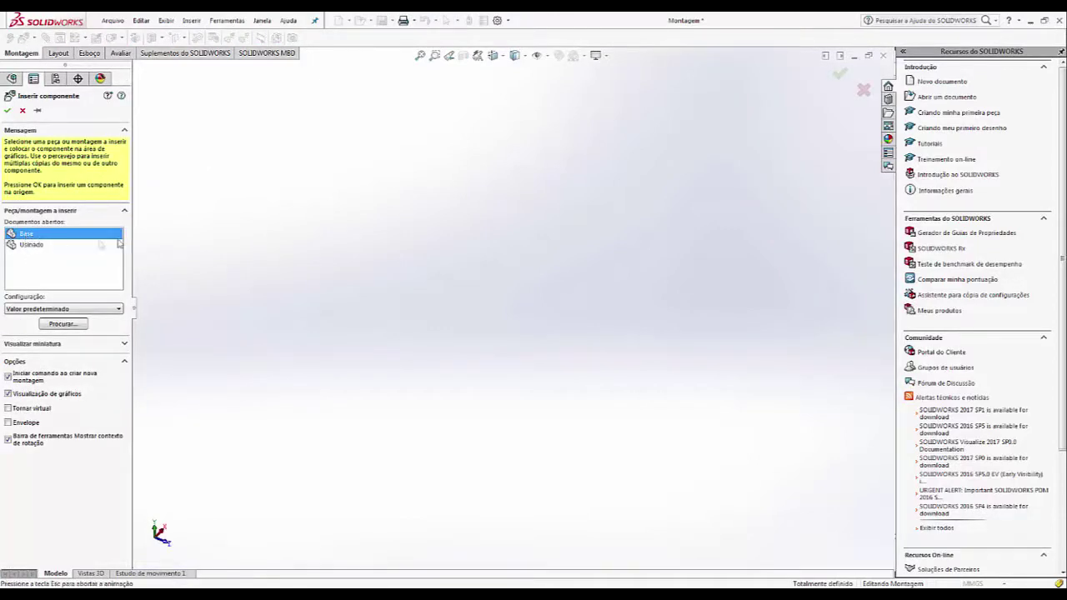
{"action": "left_click", "coordinate": [7, 111]}
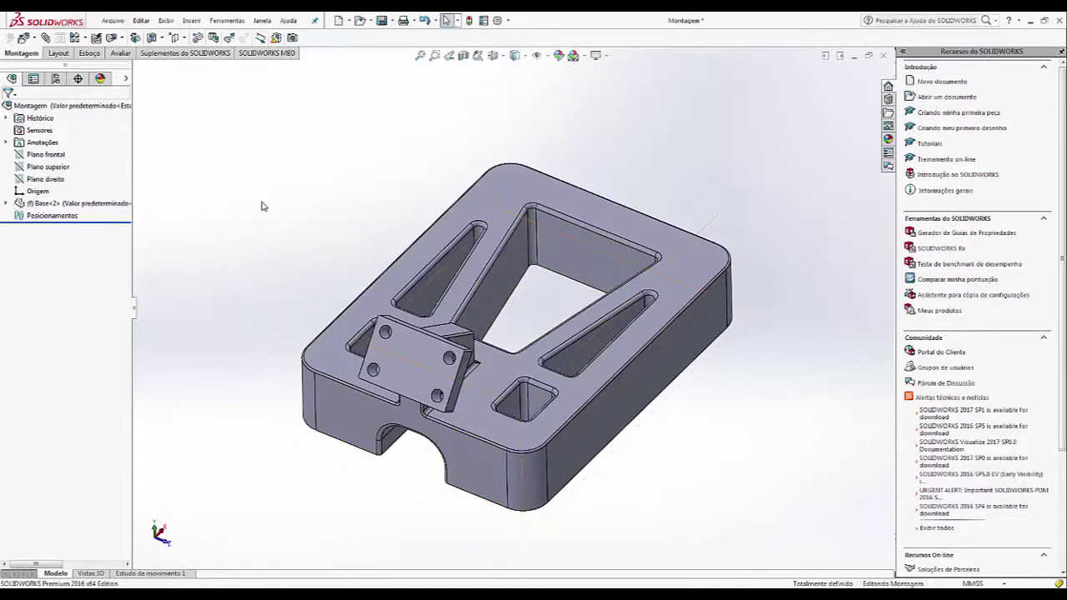
Examine the Base part, focusing on the angled mounting plate with four holes
{"action": "middle_click_drag", "start_coordinate": [638, 329], "coordinate": [616, 343]}
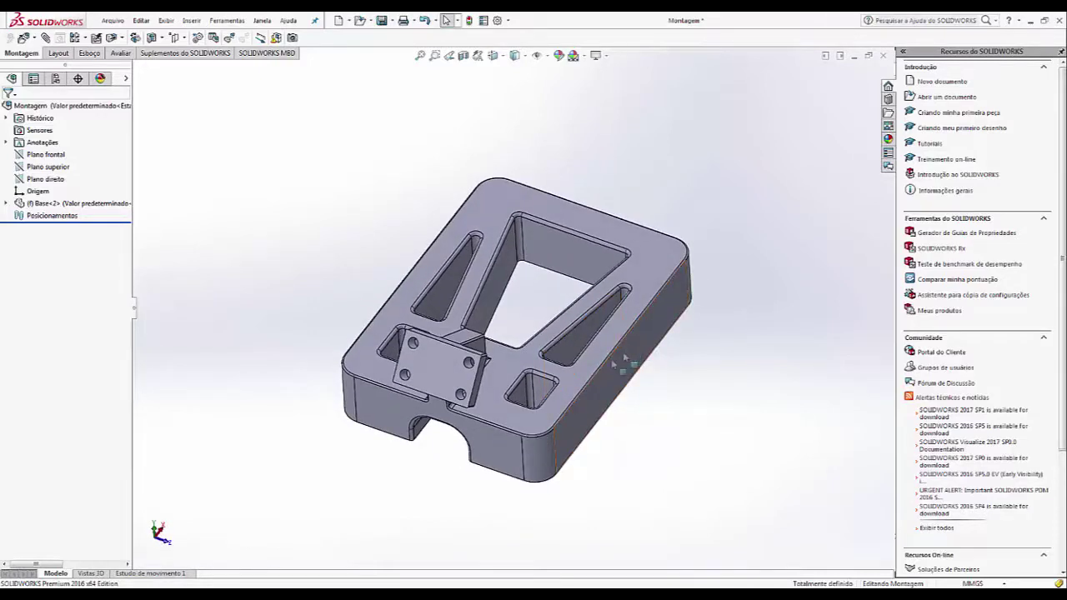
{"action": "scroll", "coordinate": [583, 350], "scroll_direction": "up", "scroll_amount": 3}
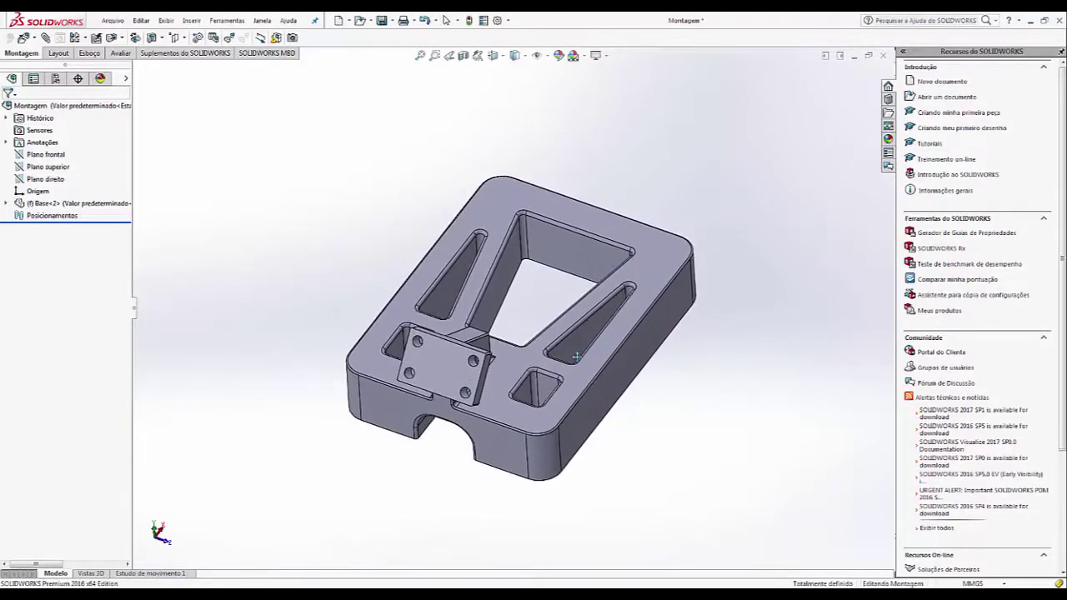
{"action": "middle_click_drag", "start_coordinate": [549, 379], "coordinate": [372, 215]}
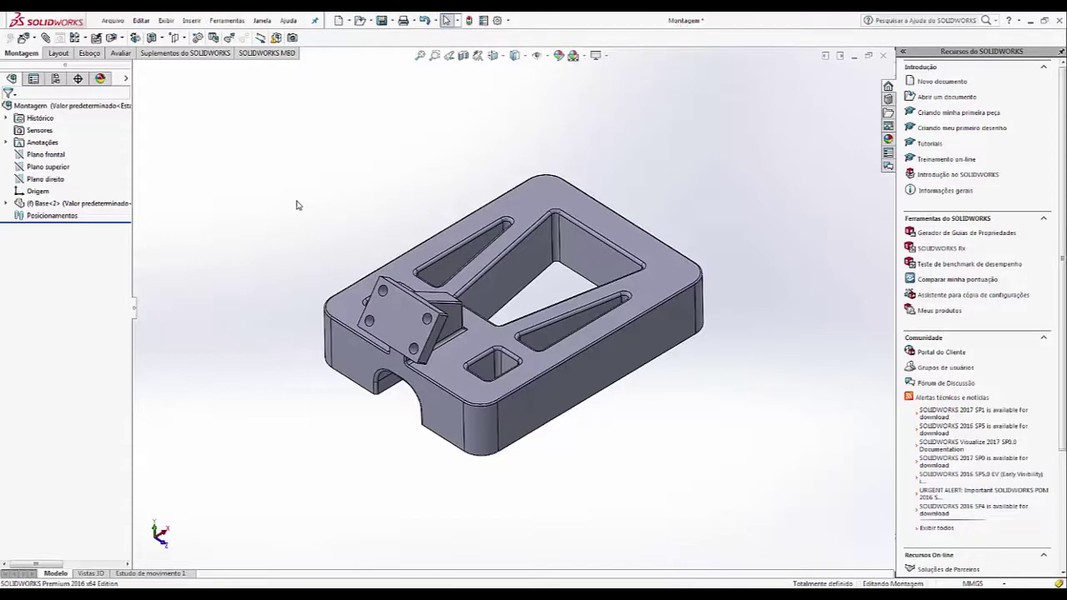
{"action": "left_click", "coordinate": [415, 317]}
{"action": "left_click", "coordinate": [266, 219]}
{"action": "left_click", "coordinate": [385, 313]}
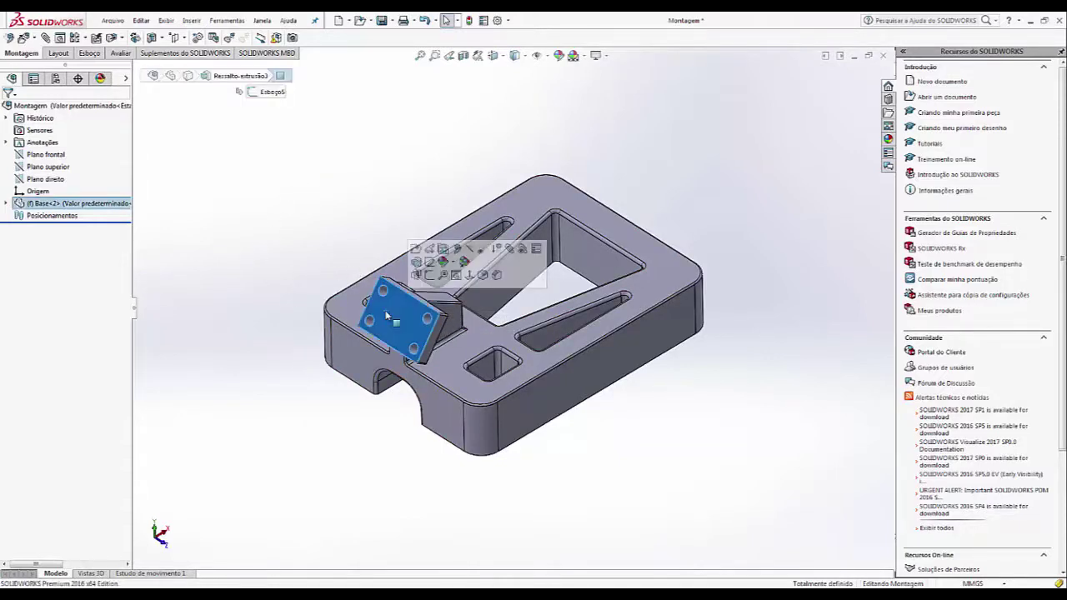
{"action": "left_click", "coordinate": [269, 217]}
{"action": "left_click", "coordinate": [373, 310]}
{"action": "left_click", "coordinate": [186, 224]}
Insert the Usinado part into the assembly in the empty space beside the Base
{"action": "left_click", "coordinate": [24, 38]}
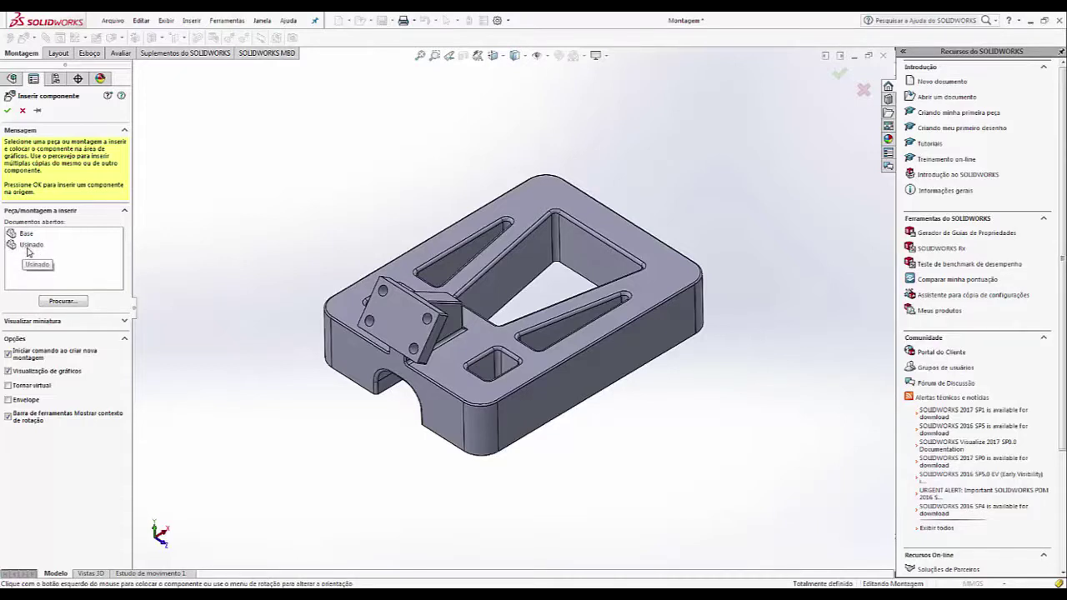
{"action": "left_click", "coordinate": [31, 245]}
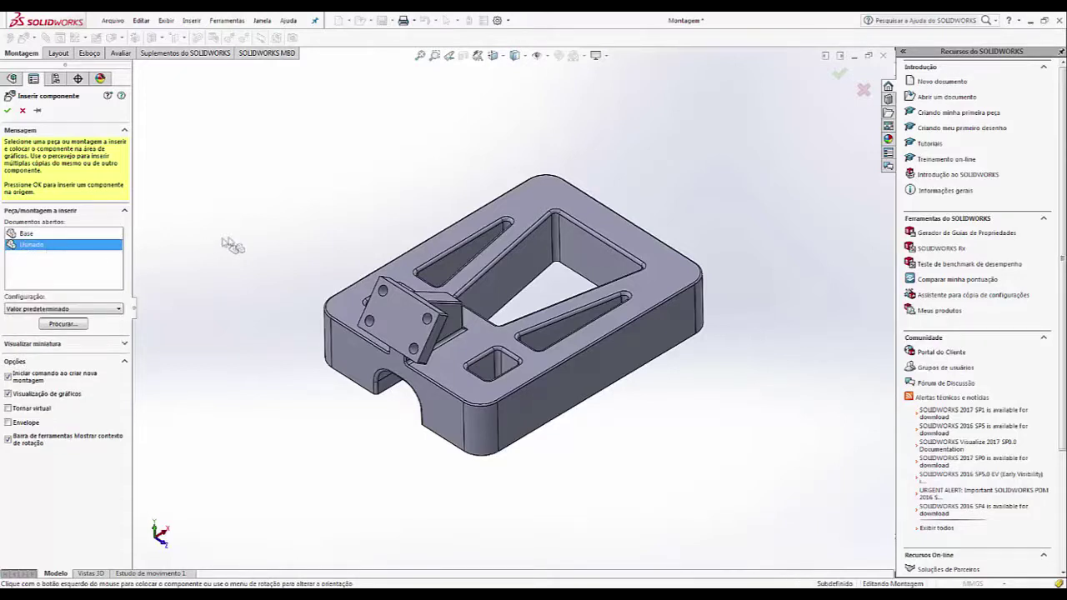
{"action": "left_click", "coordinate": [234, 238]}
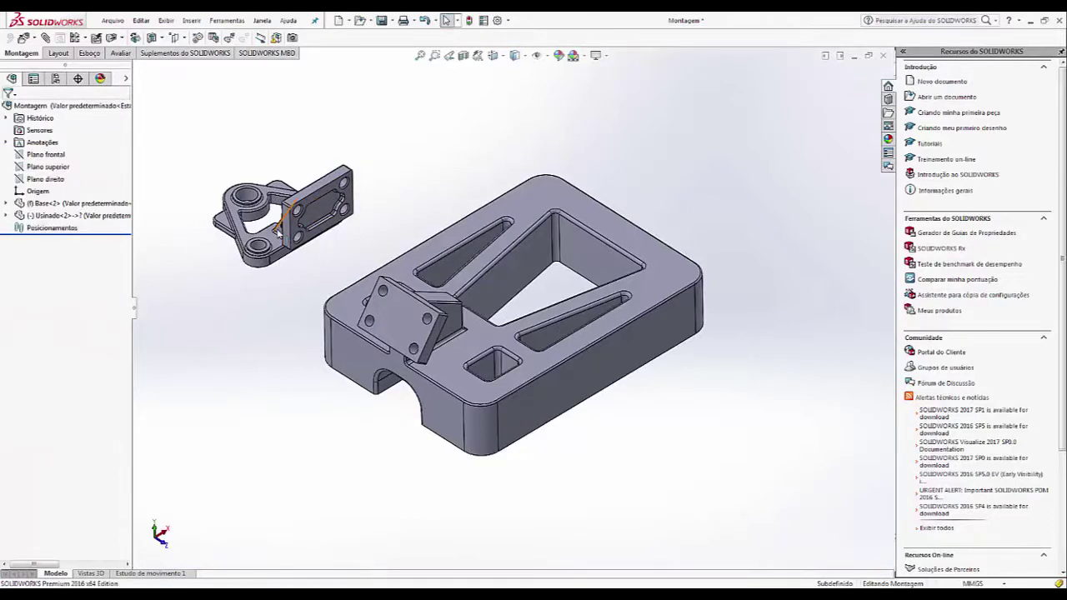
Add a coincident mate between the recessed flange face of Usinado and the front face of the Base's angled mounting plate
{"action": "scroll", "coordinate": [280, 231], "scroll_direction": "down", "scroll_amount": 5}
{"action": "middle_click_drag", "start_coordinate": [313, 143], "coordinate": [370, 147], "text": "ctrl"}
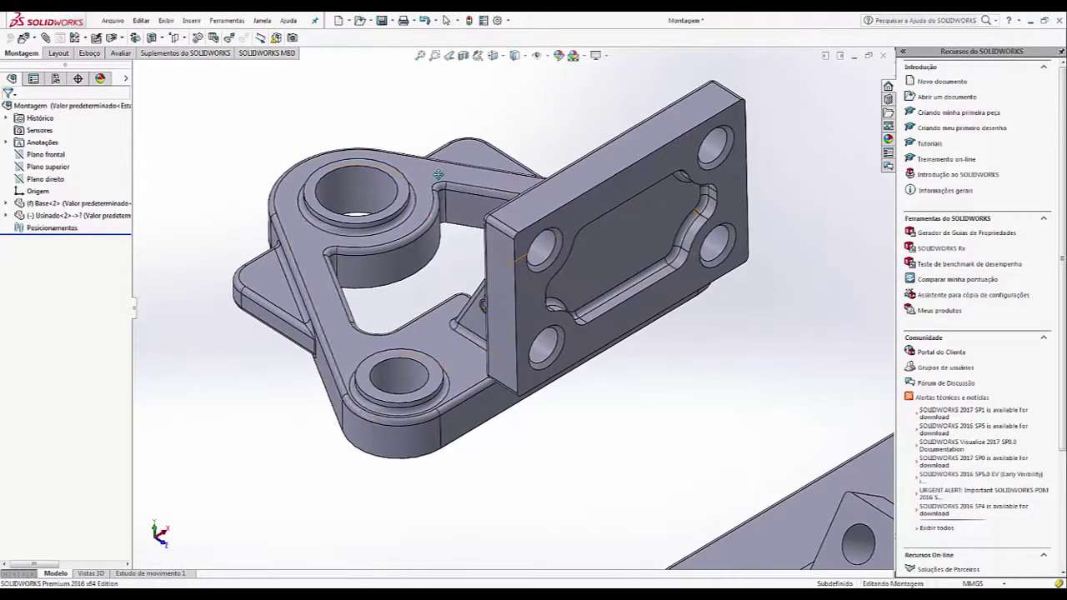
{"action": "left_click", "coordinate": [134, 309]}
{"action": "middle_click_drag", "start_coordinate": [492, 252], "coordinate": [405, 258], "text": "ctrl"}
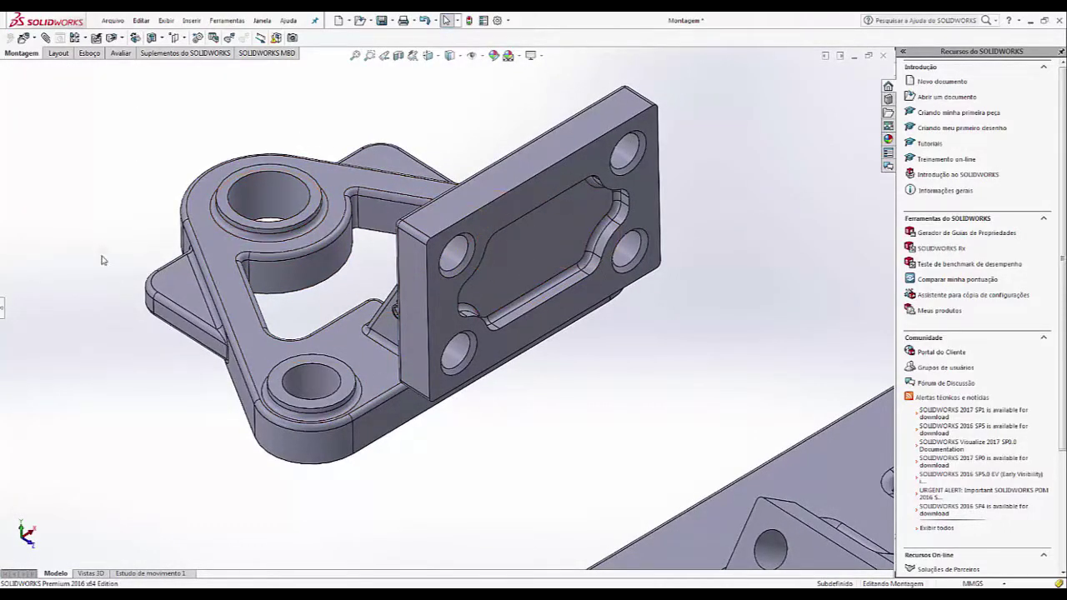
{"action": "left_click", "coordinate": [3, 307]}
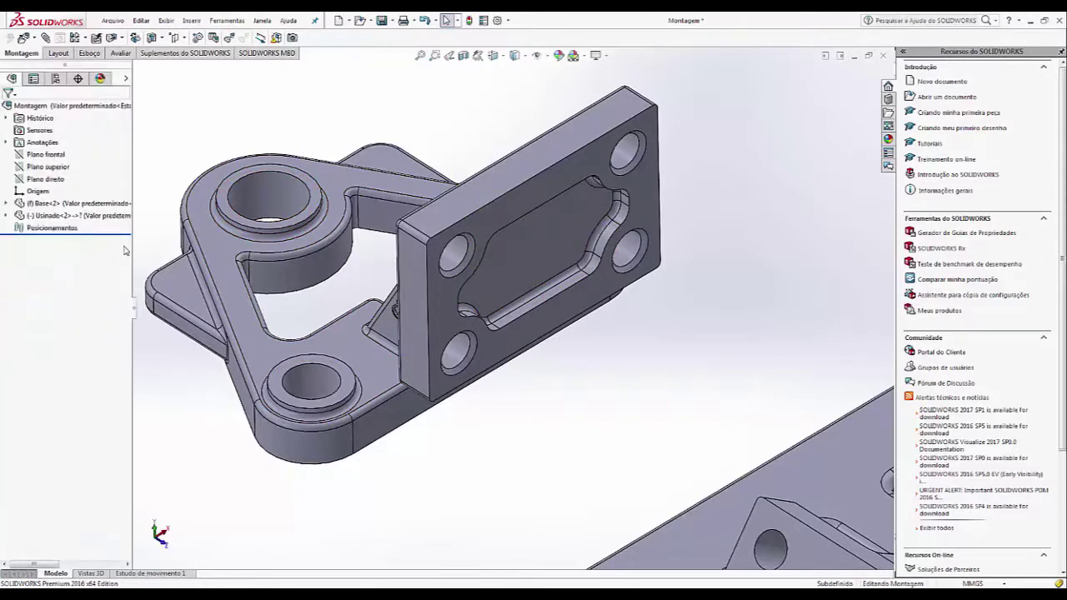
{"action": "scroll", "coordinate": [500, 304], "scroll_direction": "up", "scroll_amount": 5}
{"action": "scroll", "coordinate": [527, 415], "scroll_direction": "down", "scroll_amount": 3}
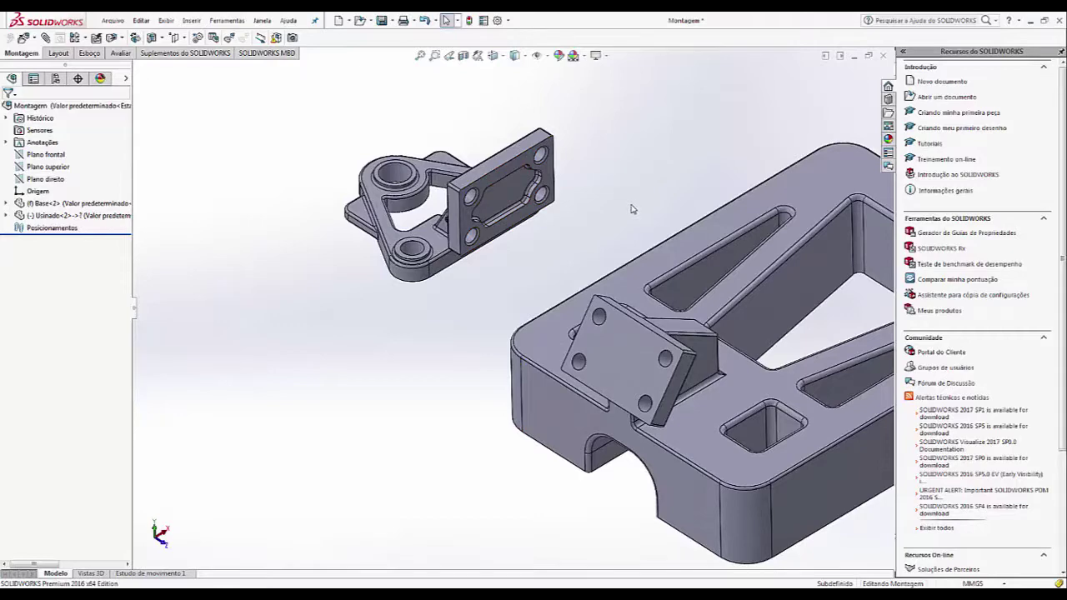
{"action": "left_click", "coordinate": [500, 194]}
{"action": "left_click", "coordinate": [639, 379], "text": "ctrl"}
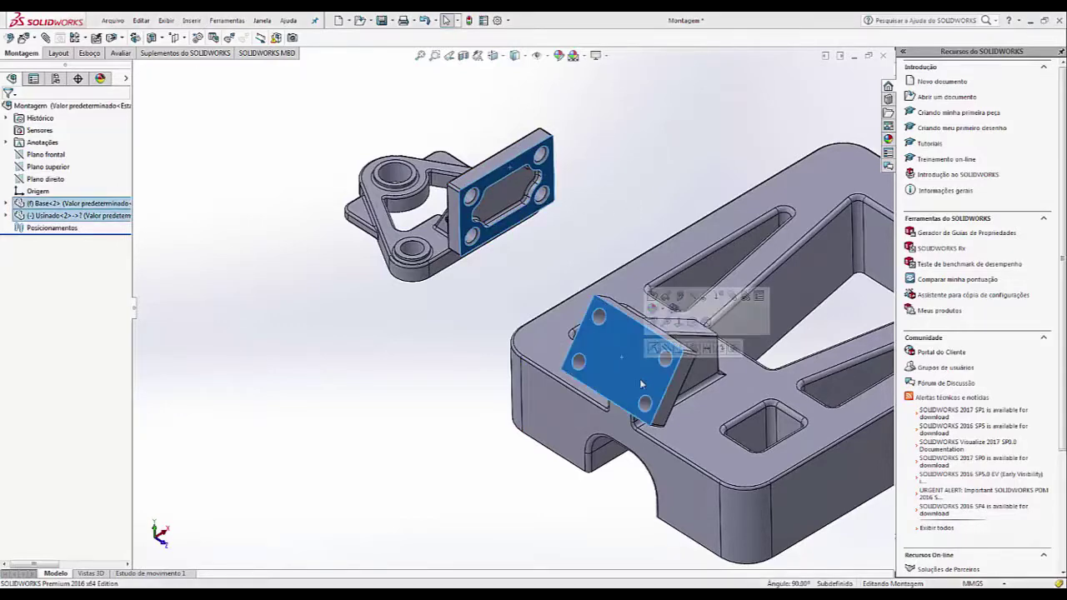
{"action": "left_click", "coordinate": [654, 350]}
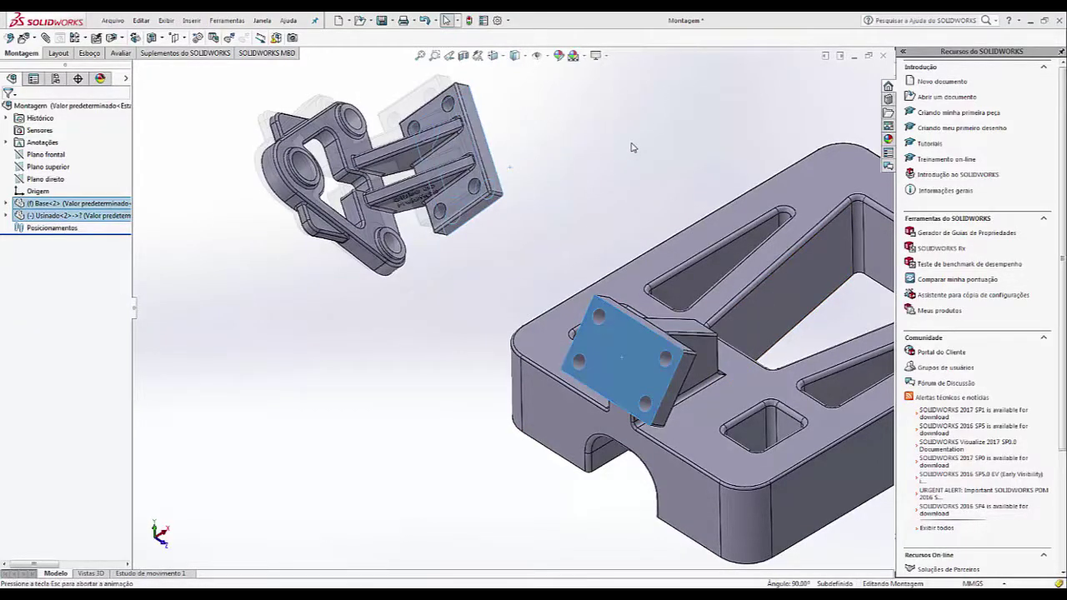
Add a concentric mate between a corner hole of the Usinado flange and the matching hole in the Base's angled plate
{"action": "left_click", "coordinate": [462, 180]}
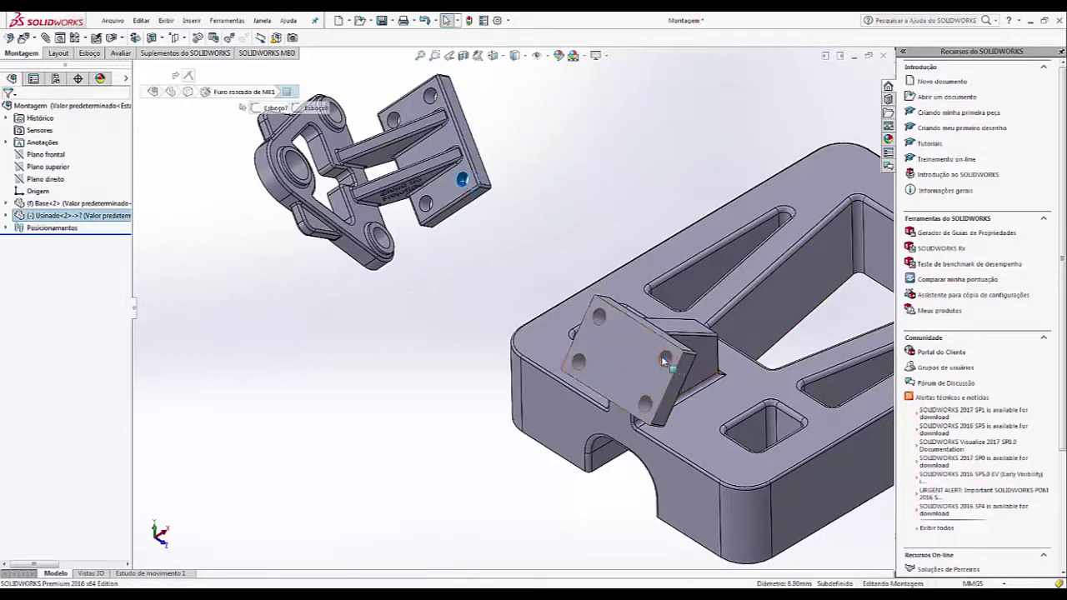
{"action": "left_click", "coordinate": [664, 360], "text": "ctrl"}
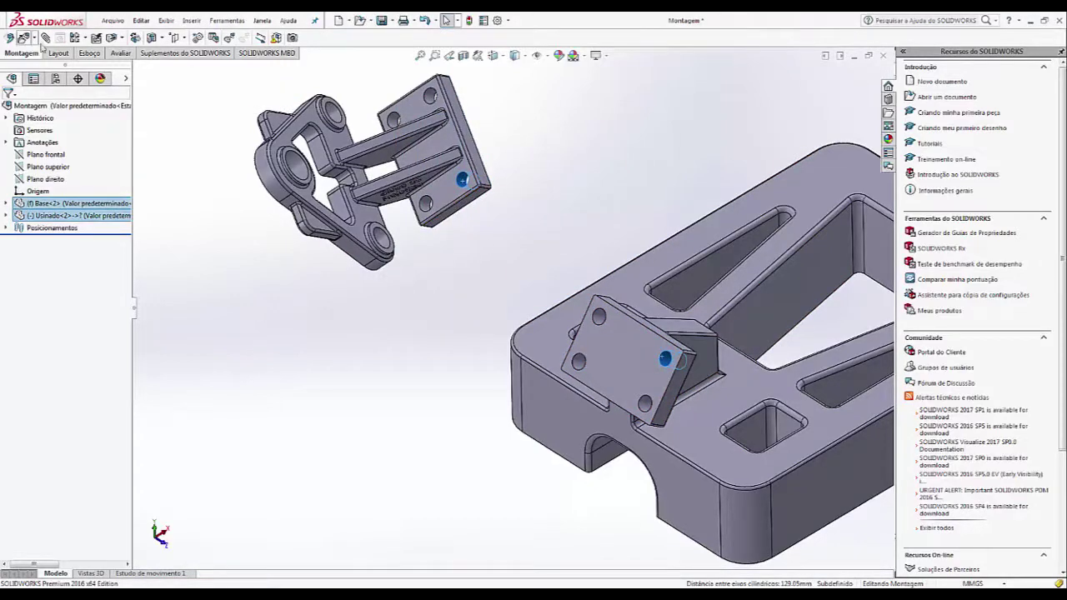
{"action": "left_click", "coordinate": [41, 40]}
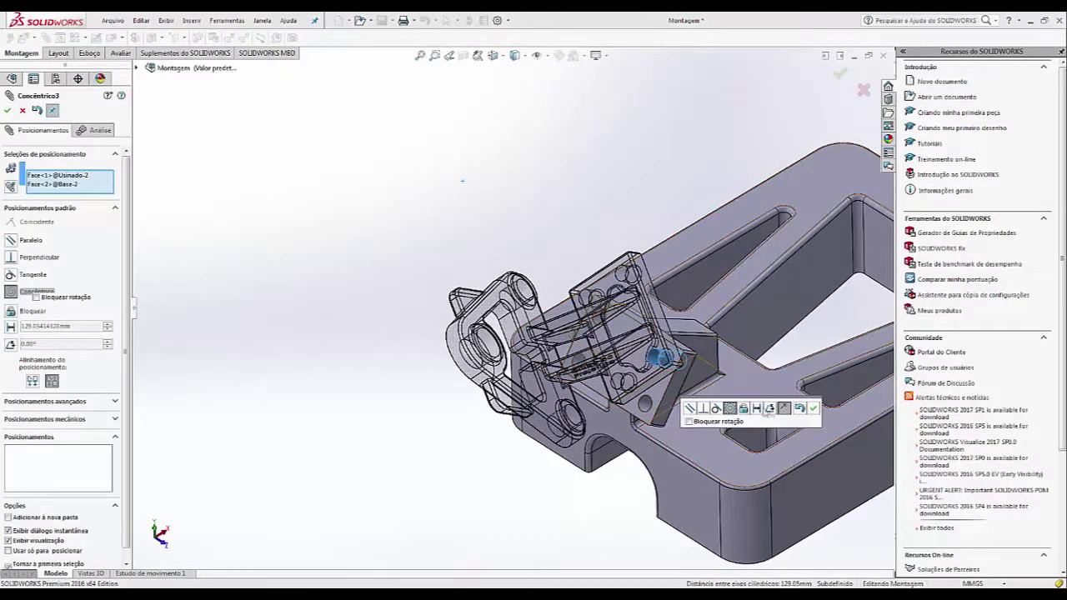
{"action": "left_click", "coordinate": [812, 408]}
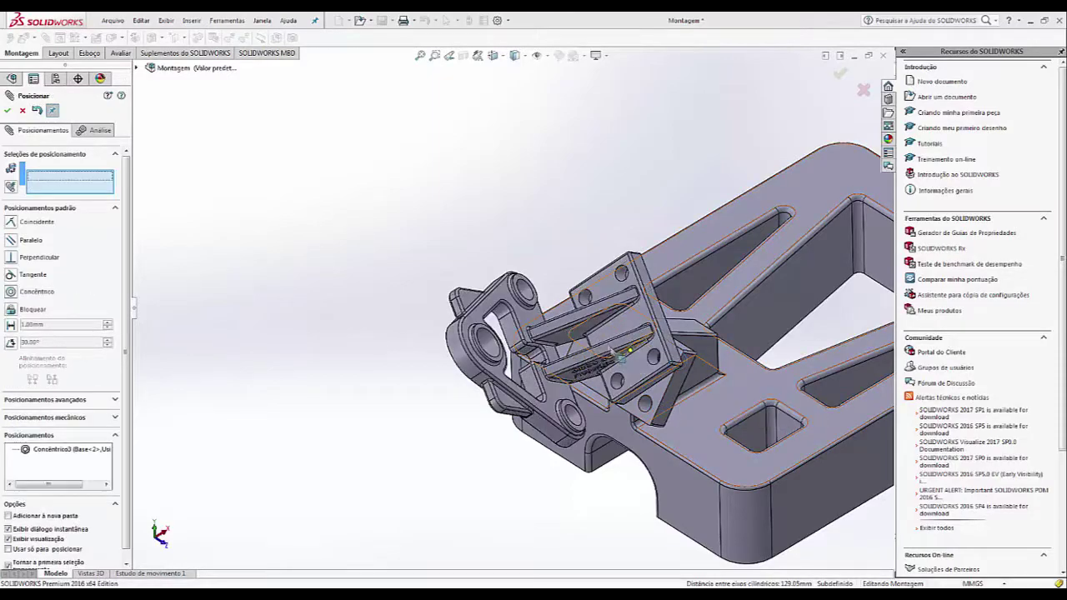
Add a second concentric mate between the opposite corner hole of the Usinado flange and its matching Base hole, and finish mating
{"action": "left_click", "coordinate": [586, 301]}
{"action": "scroll", "coordinate": [613, 388], "scroll_direction": "down", "scroll_amount": 5}
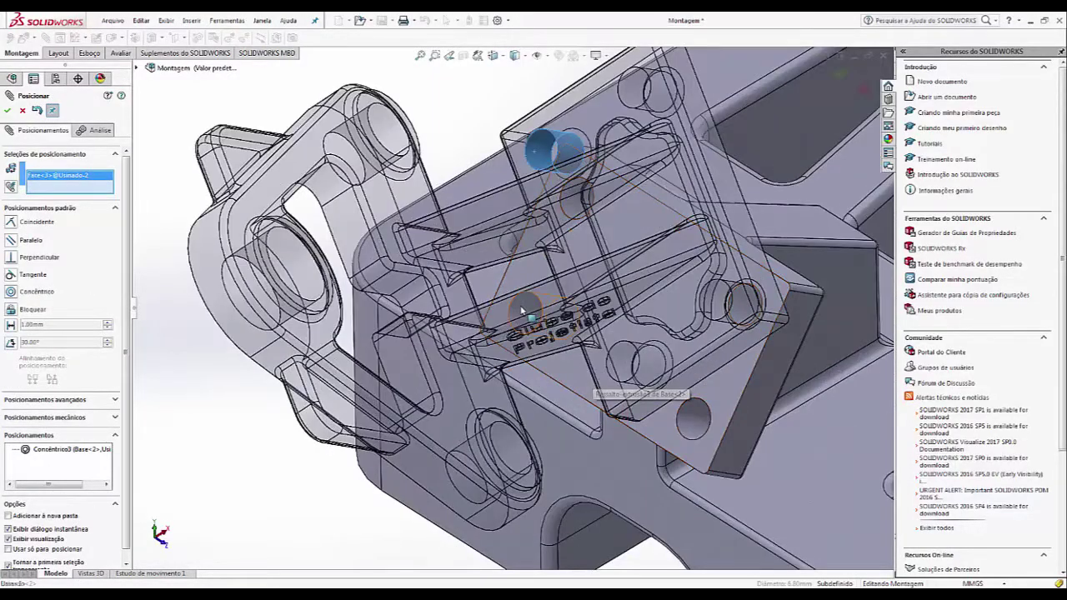
{"action": "left_click", "coordinate": [521, 310]}
{"action": "left_click", "coordinate": [543, 278]}
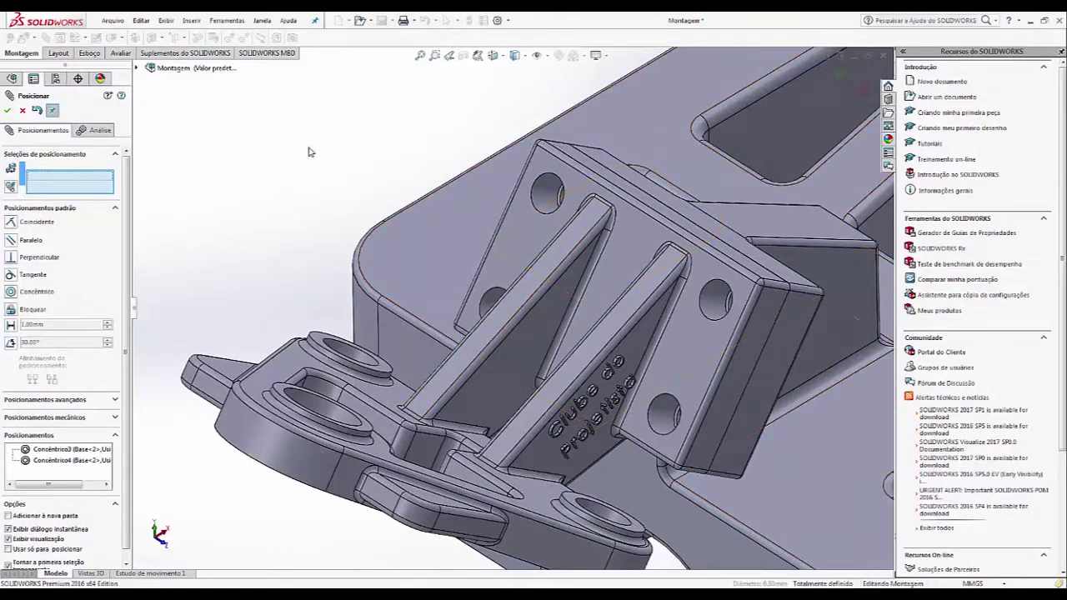
{"action": "left_click", "coordinate": [7, 110]}
Apply a yellow colour (RGB 255, 237, 0) to the whole Base component at component level
{"action": "scroll", "coordinate": [671, 342], "scroll_direction": "up", "scroll_amount": 3}
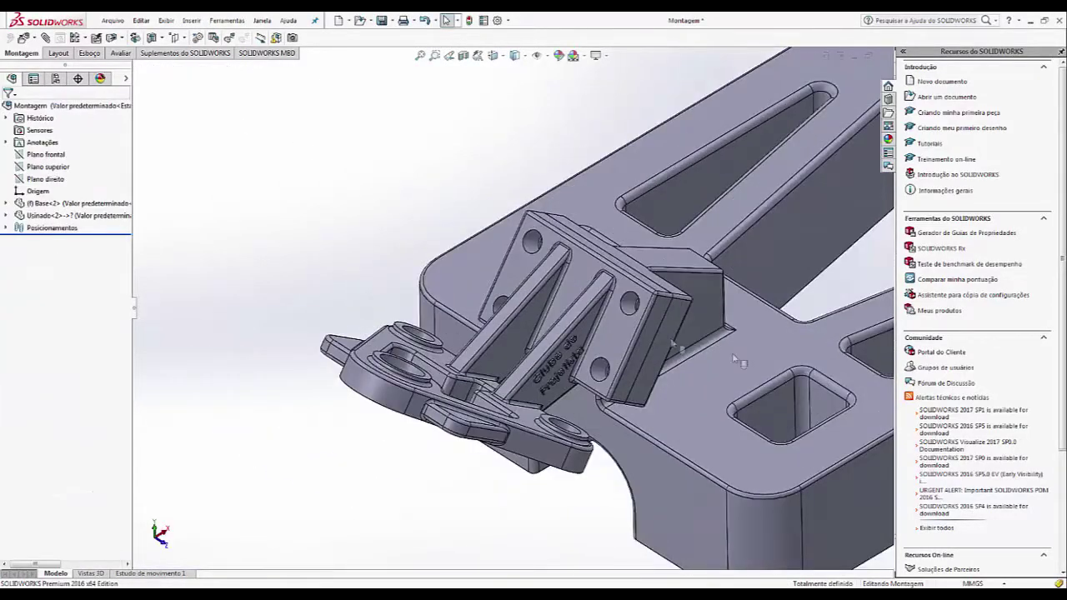
{"action": "scroll", "coordinate": [672, 342], "scroll_direction": "up", "scroll_amount": 5}
{"action": "scroll", "coordinate": [792, 321], "scroll_direction": "down", "scroll_amount": 4}
{"action": "middle_click_drag", "start_coordinate": [488, 337], "coordinate": [563, 176]}
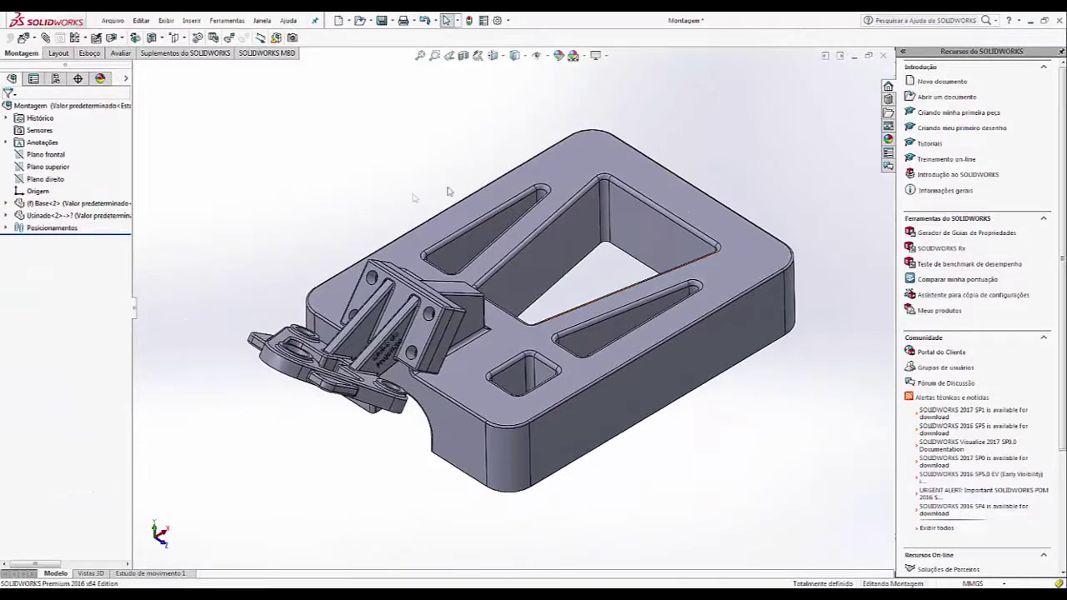
{"action": "left_click", "coordinate": [563, 172]}
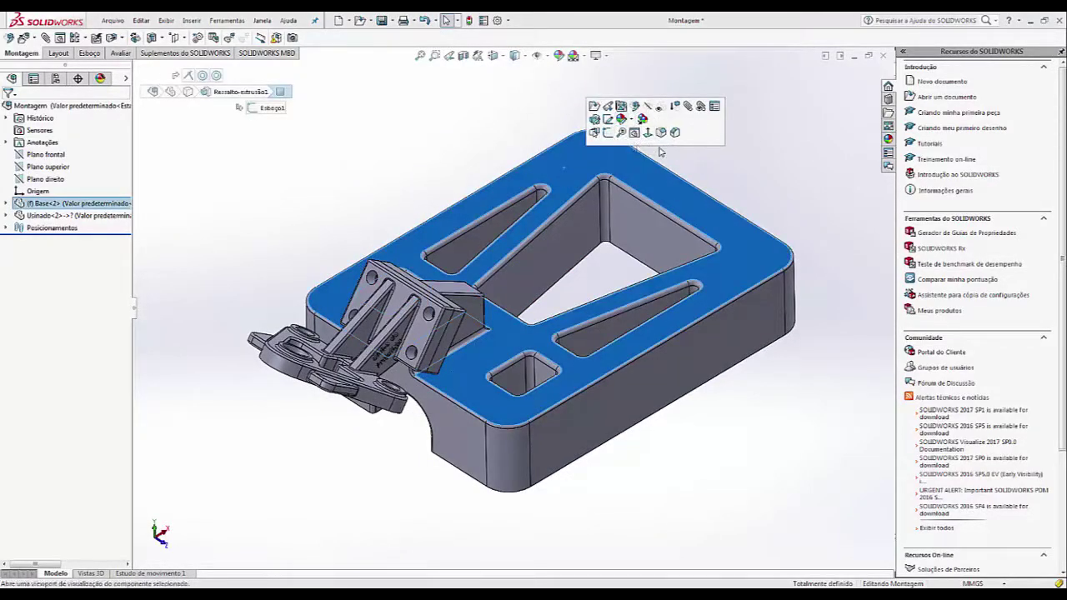
{"action": "left_click", "coordinate": [642, 119]}
{"action": "left_click", "coordinate": [691, 158]}
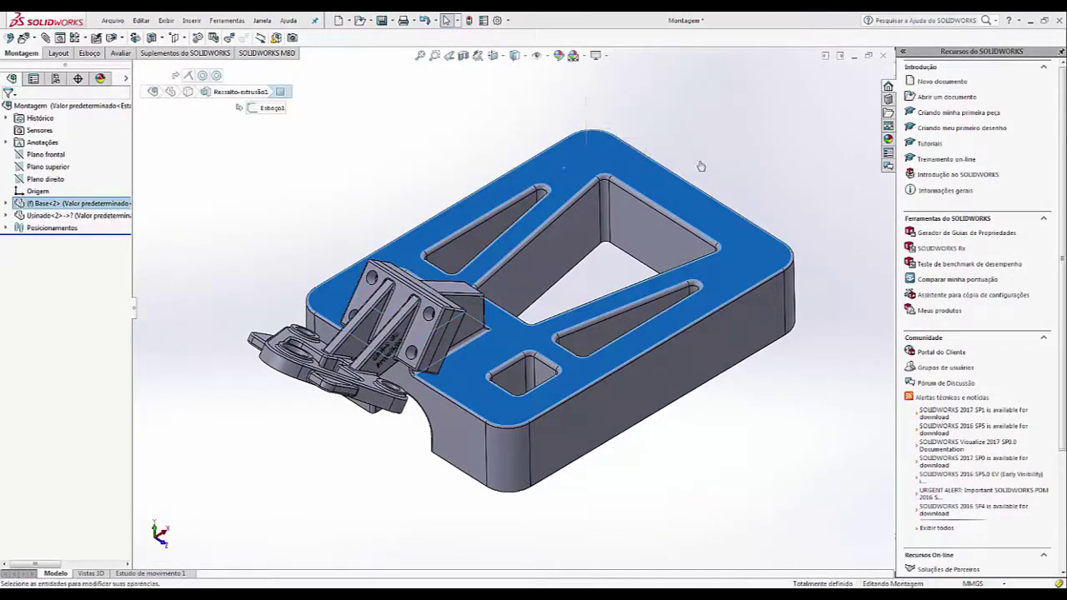
{"action": "mouse_move", "coordinate": [42, 408]}
{"action": "left_mouse_down"}
{"action": "mouse_move", "coordinate": [22, 410]}
{"action": "mouse_move", "coordinate": [36, 415]}
{"action": "left_mouse_up"}
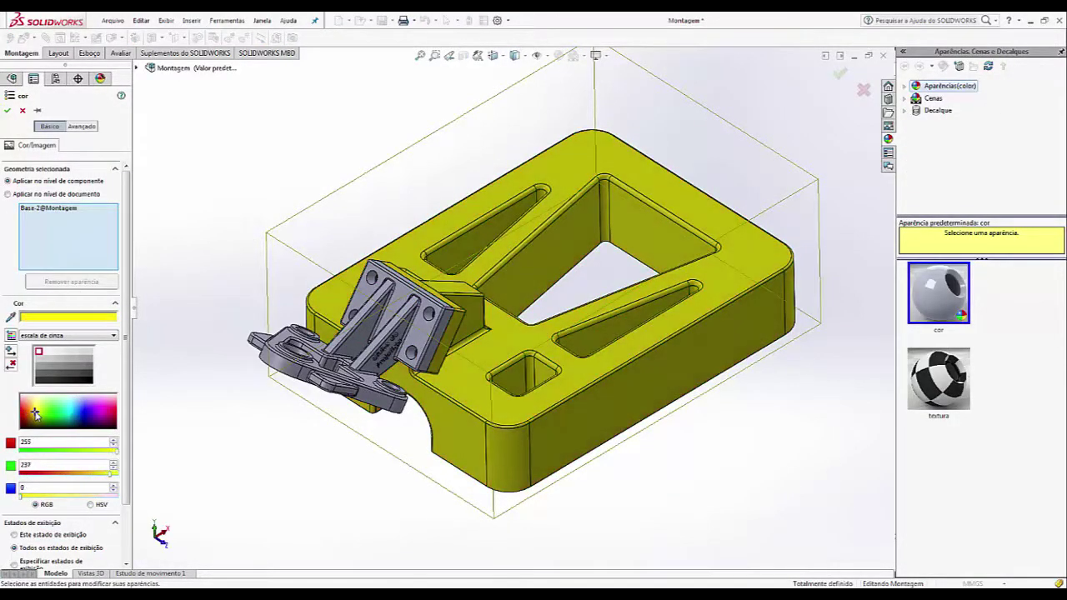
{"action": "left_click", "coordinate": [8, 111]}
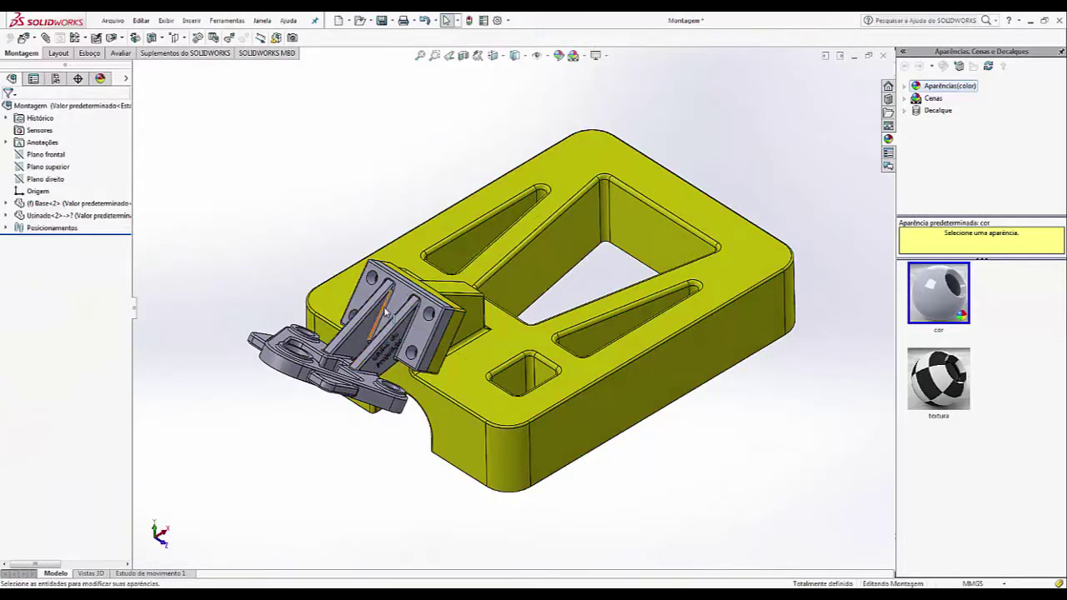
Apply a red colour (RGB 207, 50, 0) to the whole Usinado component at component level
{"action": "left_click", "coordinate": [364, 332]}
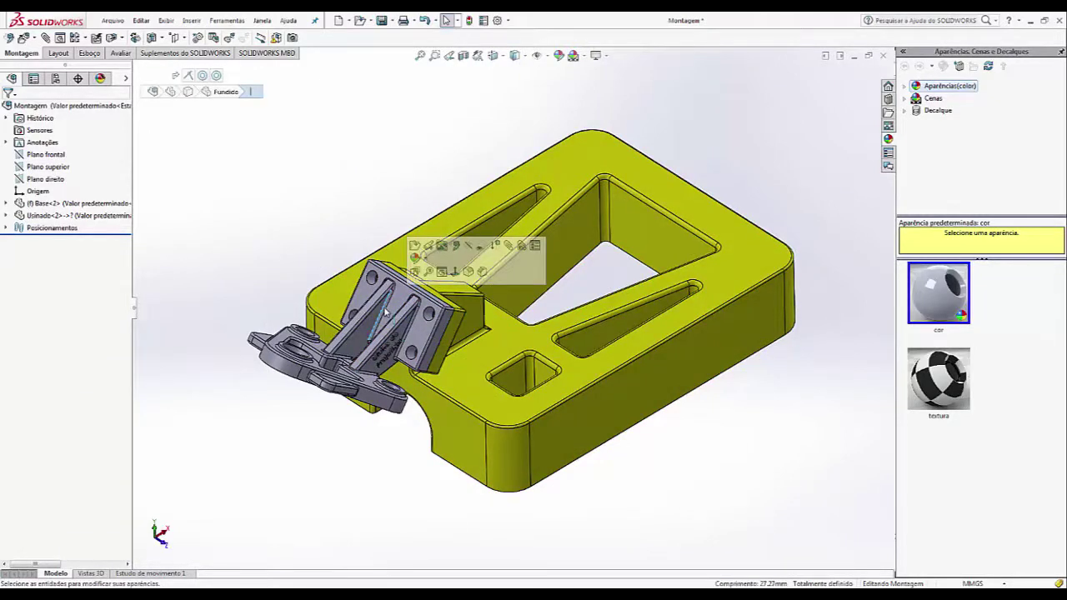
{"action": "left_click", "coordinate": [83, 215]}
{"action": "left_click", "coordinate": [115, 199]}
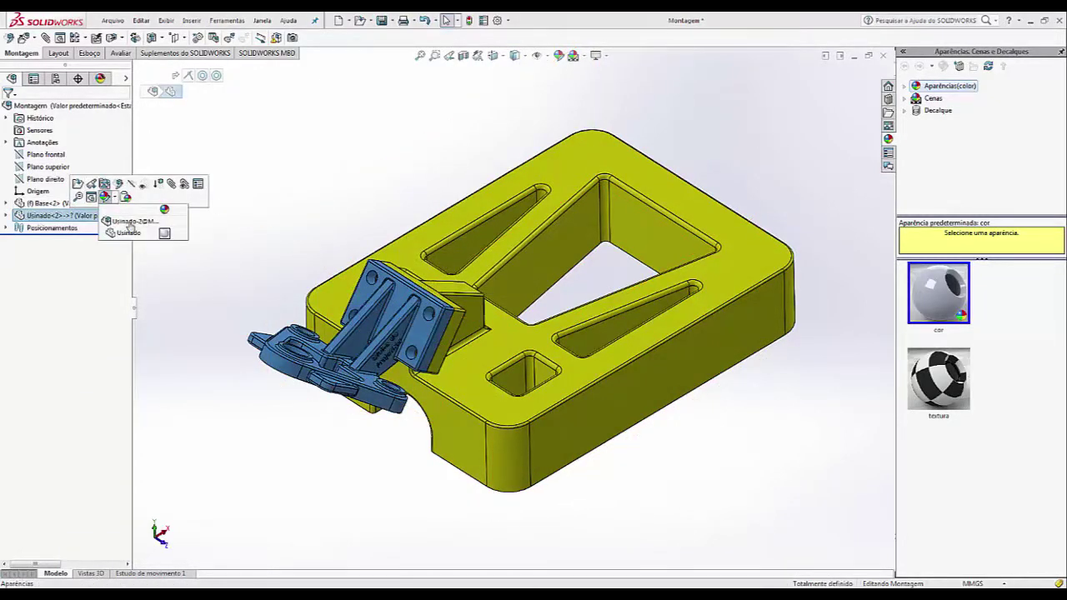
{"action": "left_click", "coordinate": [179, 227]}
{"action": "left_click", "coordinate": [77, 407]}
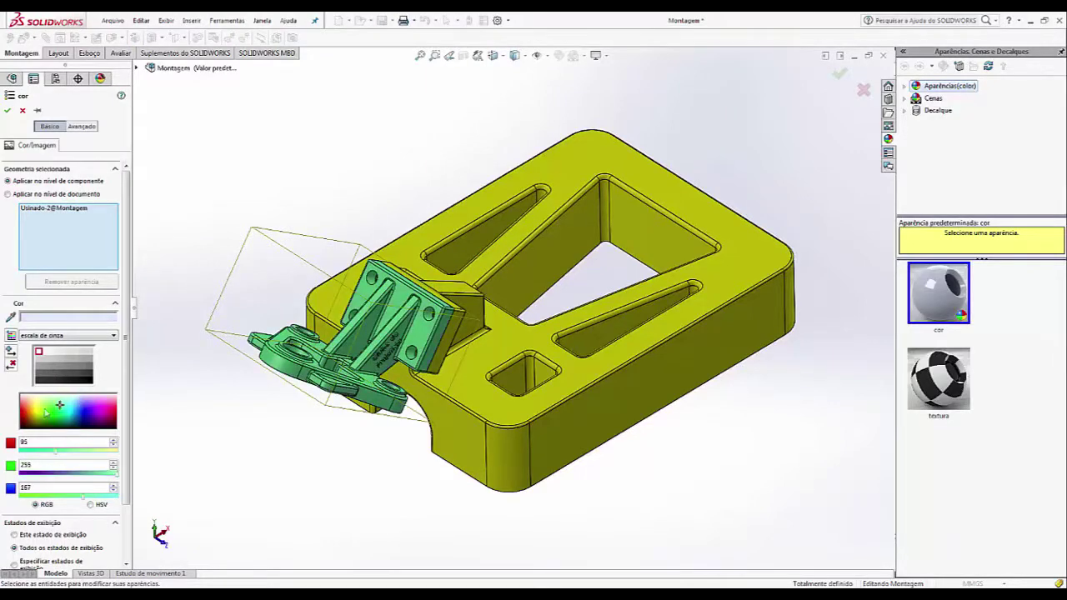
{"action": "left_click", "coordinate": [25, 416]}
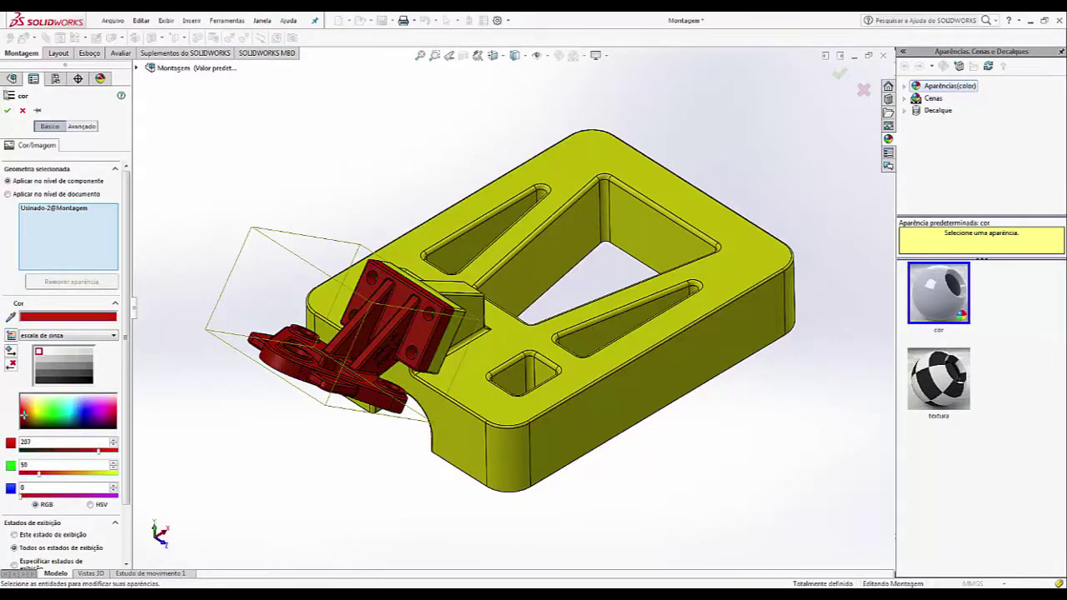
{"action": "left_click", "coordinate": [7, 110]}
{"action": "scroll", "coordinate": [350, 200], "scroll_direction": "down", "scroll_amount": 2}
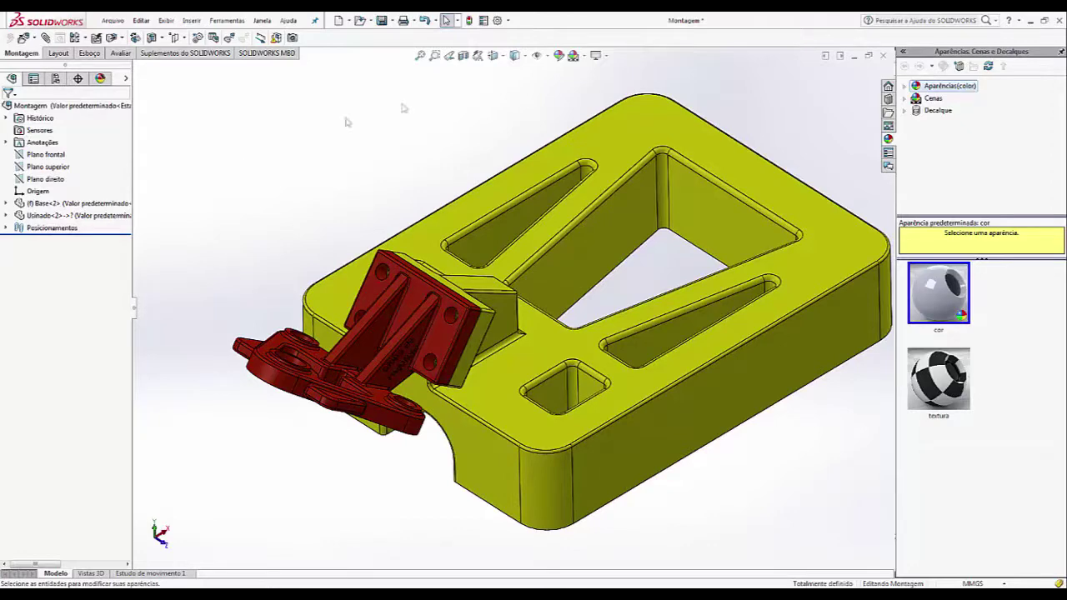
Collapse the appearances pane and clear the selection of the Base's upper face
{"action": "left_click", "coordinate": [1062, 52]}
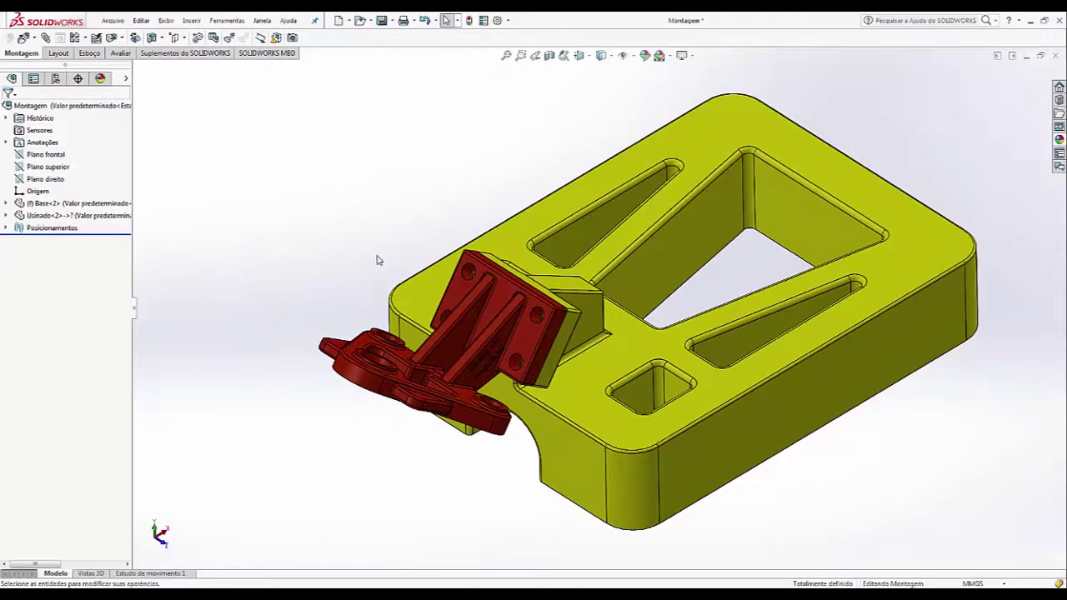
{"action": "left_click", "coordinate": [698, 154]}
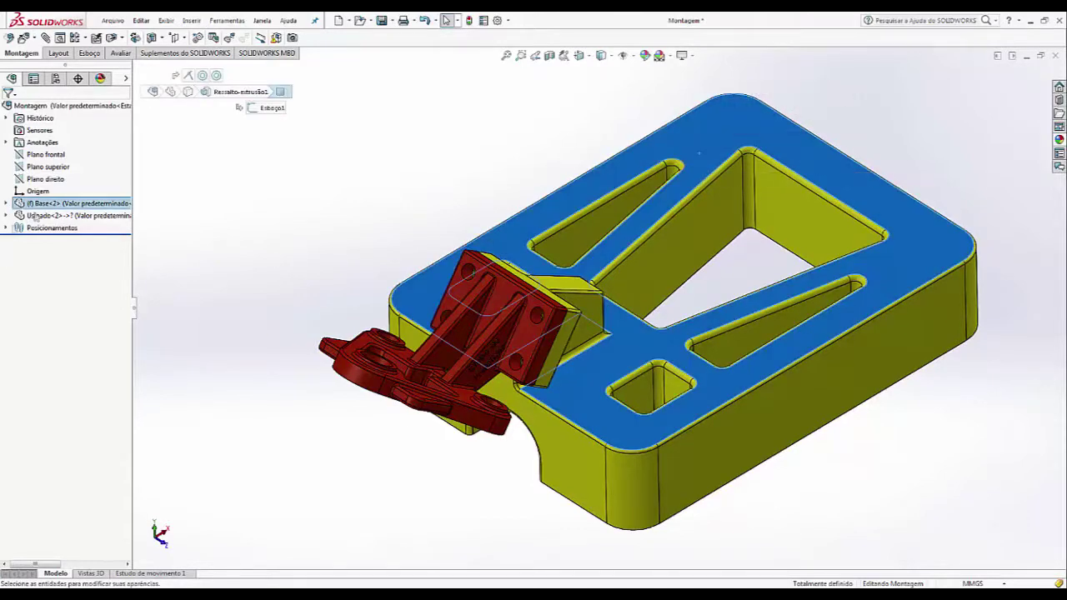
{"action": "left_click", "coordinate": [186, 292]}
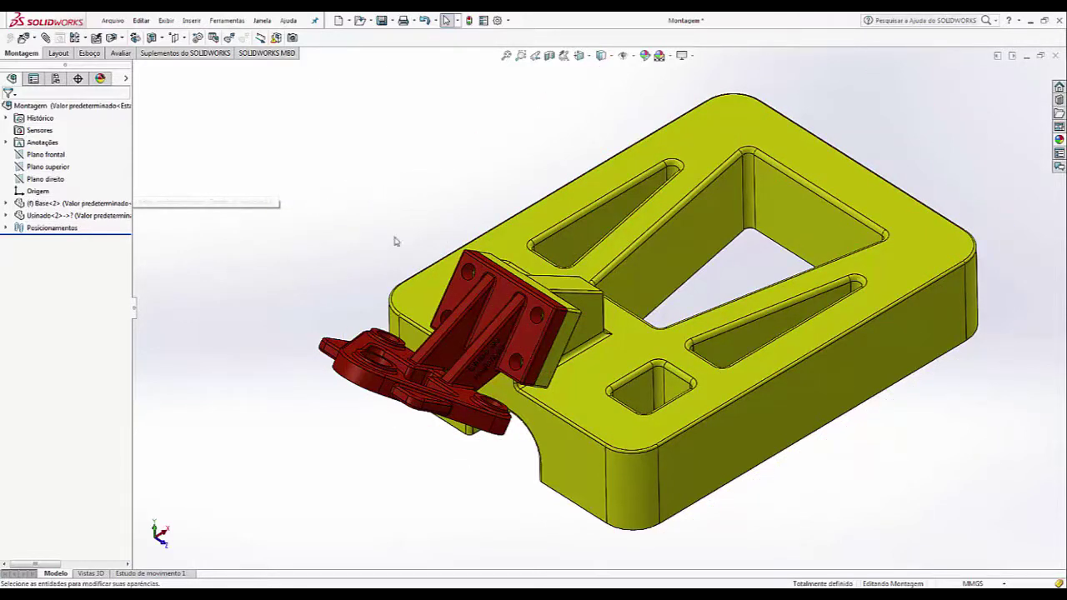
Examine the Usinado's flange and rib faces up close and check both components in the assembly tree
{"action": "left_click", "coordinate": [503, 302]}
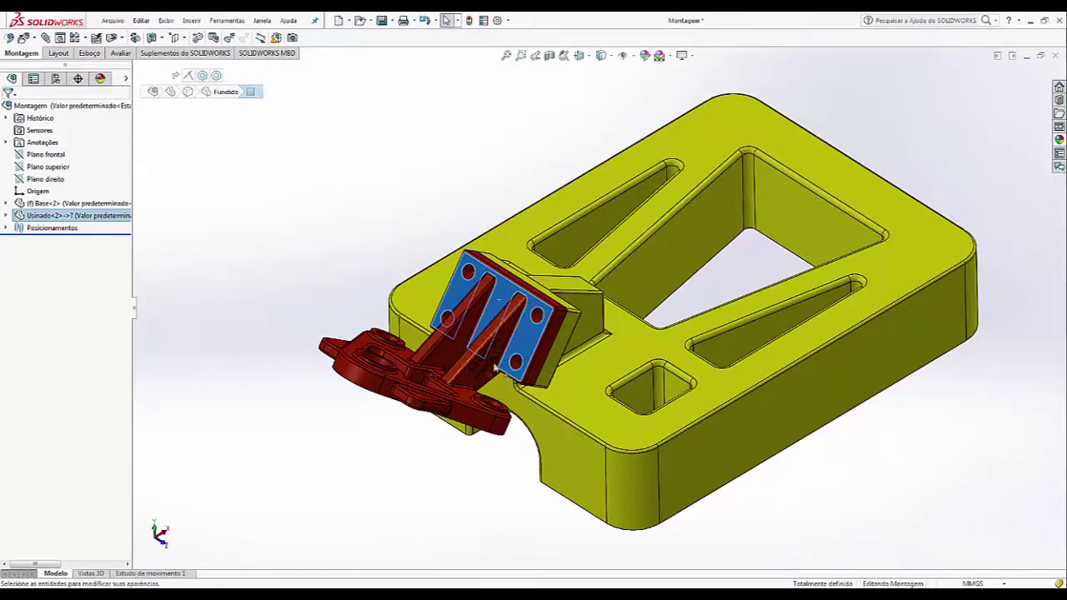
{"action": "scroll", "coordinate": [497, 367], "scroll_direction": "down", "scroll_amount": 4}
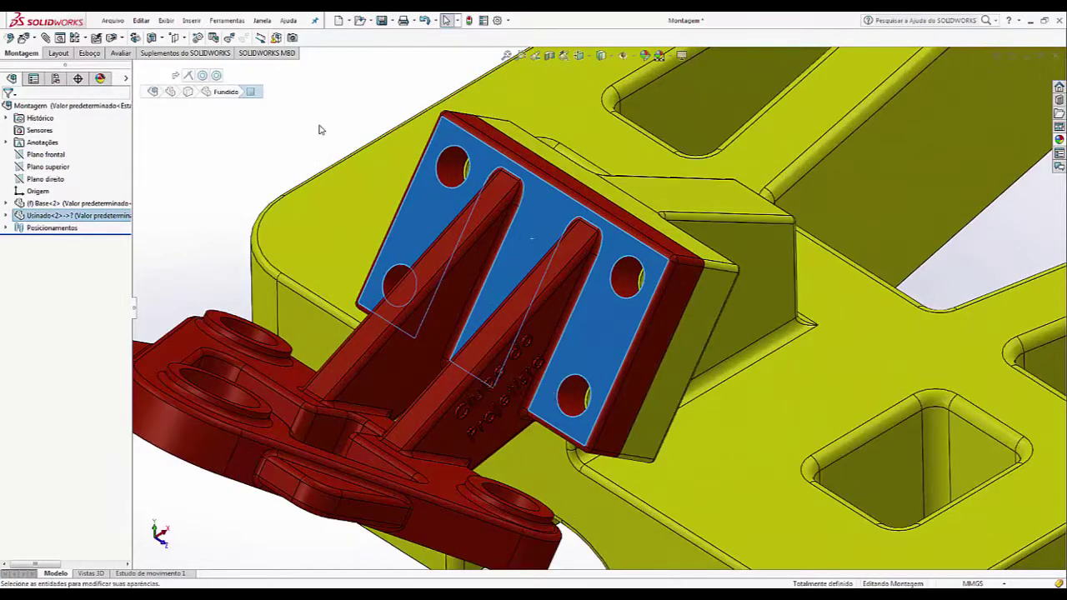
{"action": "left_click", "coordinate": [319, 130]}
{"action": "left_click", "coordinate": [546, 250]}
{"action": "left_click", "coordinate": [340, 108]}
{"action": "left_click", "coordinate": [453, 192]}
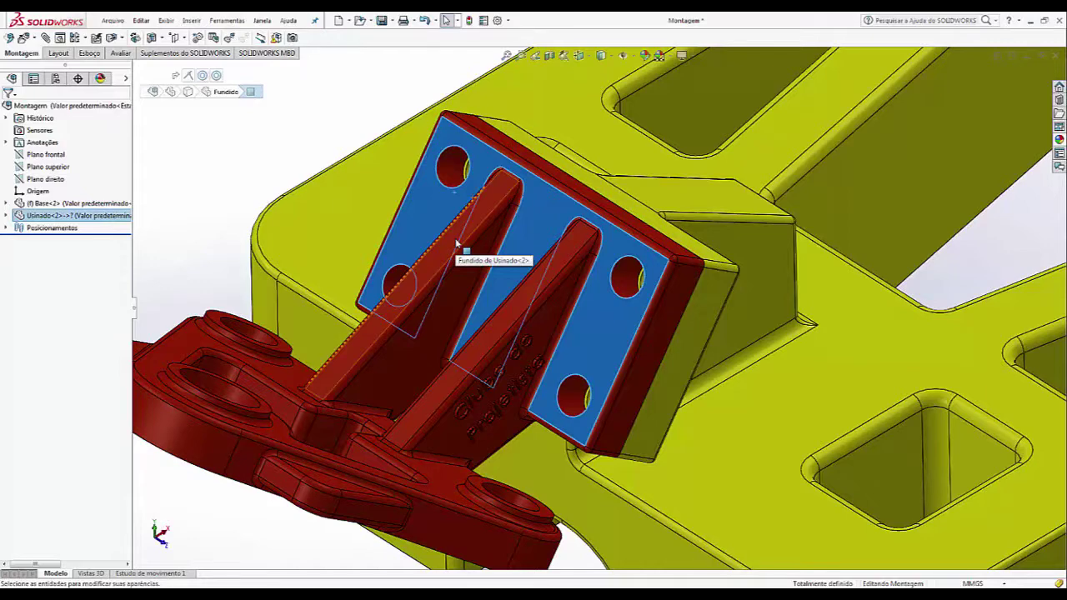
{"action": "left_click", "coordinate": [419, 352]}
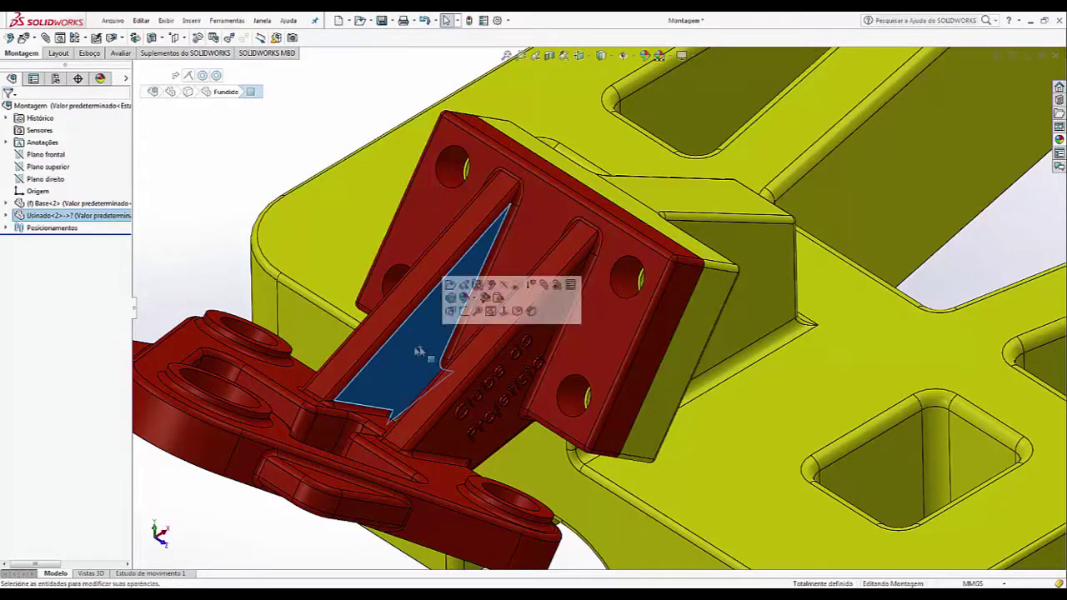
{"action": "left_click", "coordinate": [395, 311]}
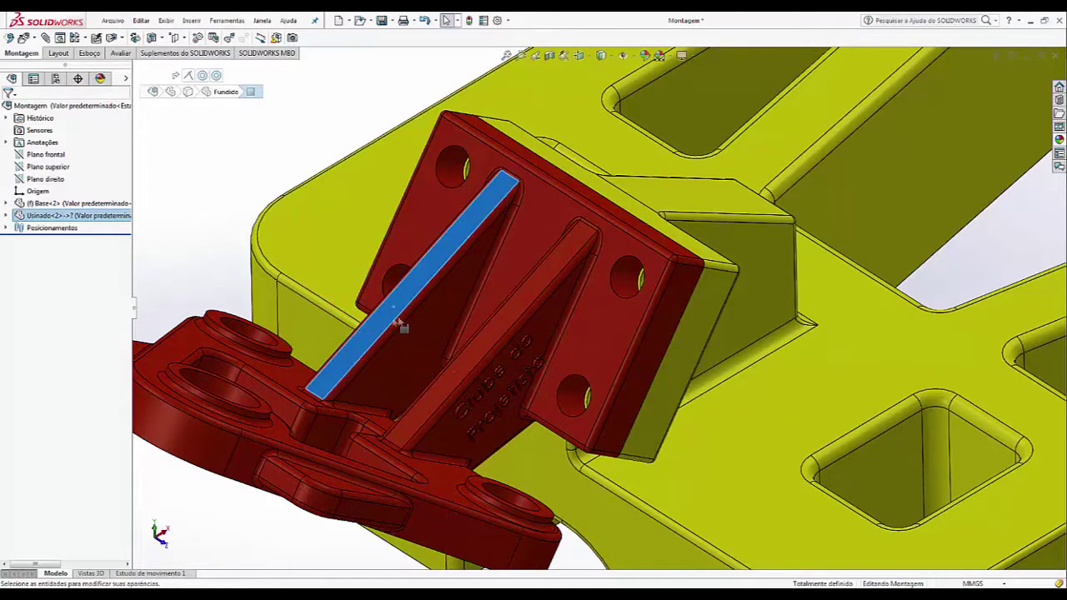
{"action": "left_click", "coordinate": [508, 262]}
{"action": "left_click", "coordinate": [85, 219]}
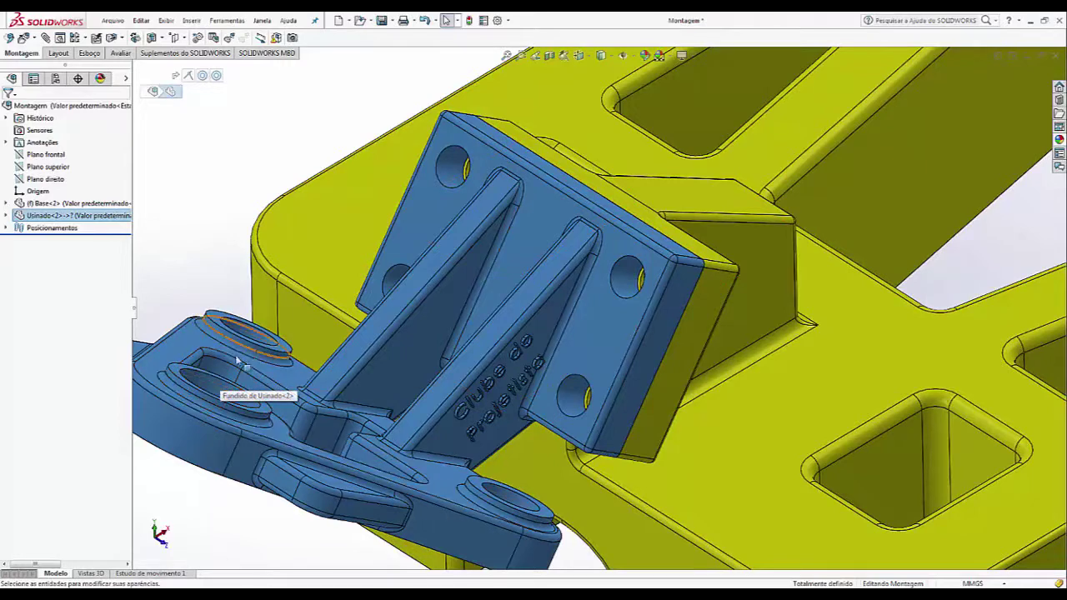
{"action": "left_click", "coordinate": [526, 237]}
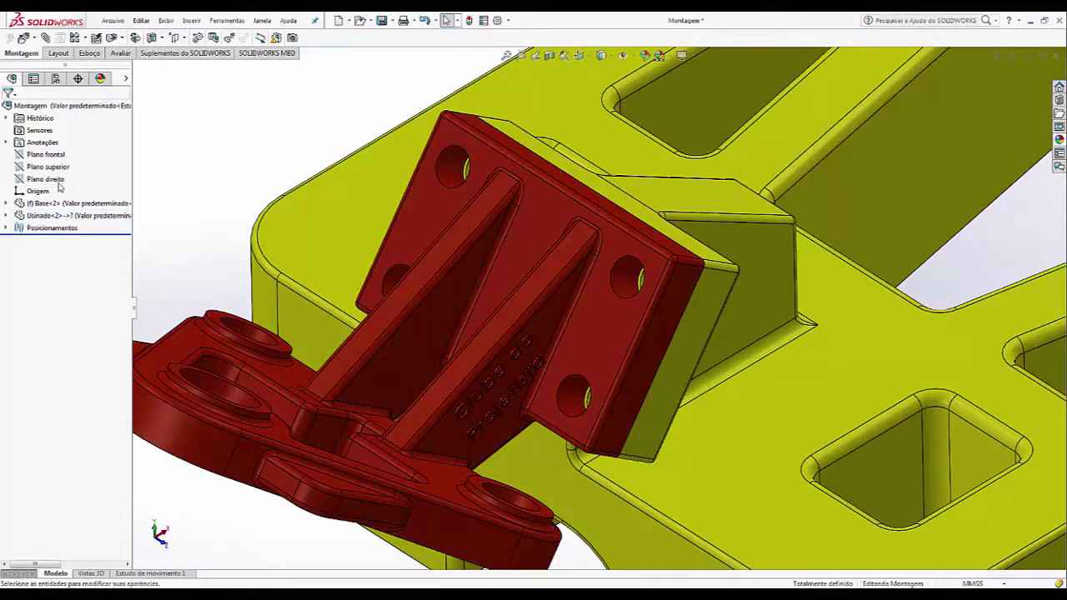
{"action": "right_click", "coordinate": [38, 216]}
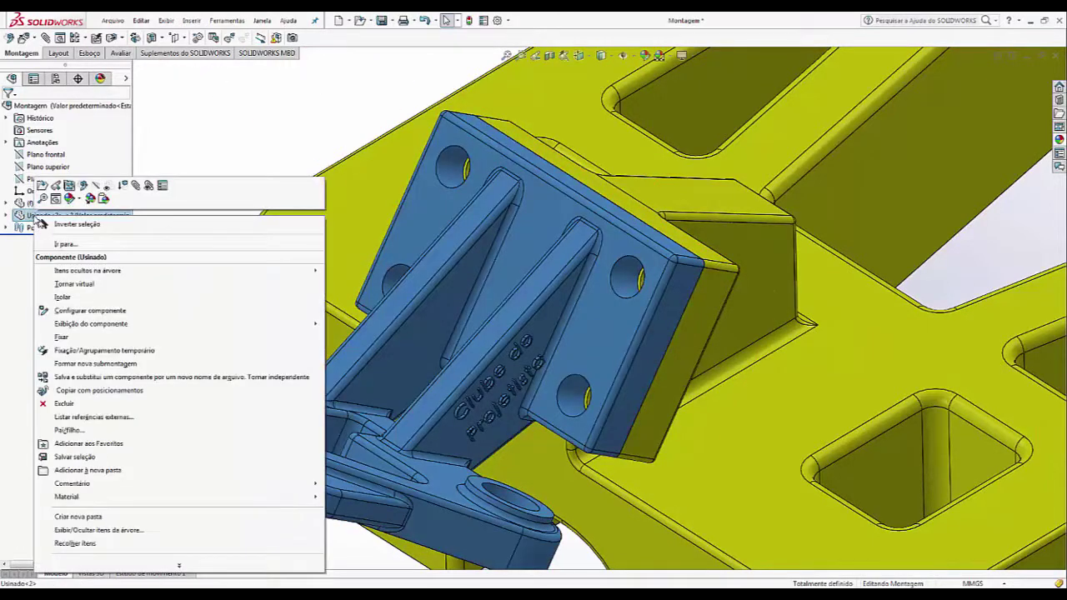
{"action": "key", "text": "Escape"}
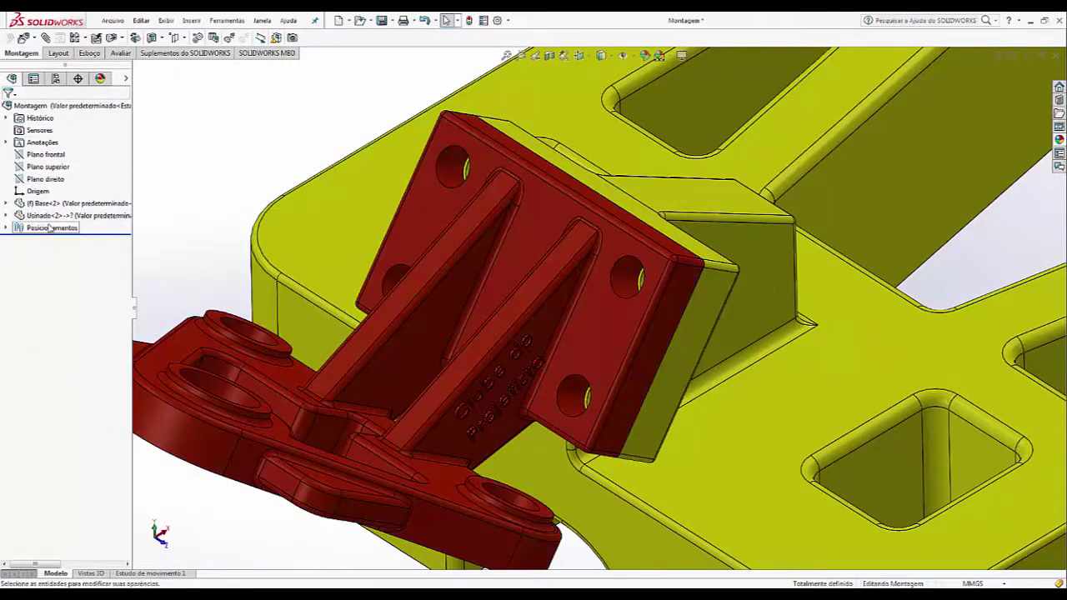
{"action": "left_click", "coordinate": [43, 208]}
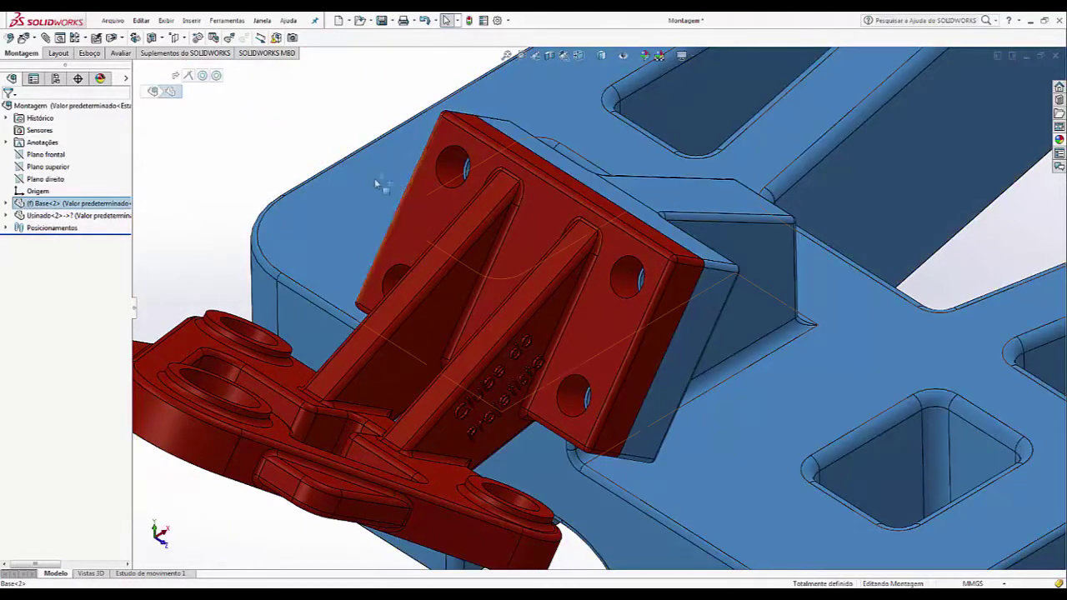
{"action": "left_click", "coordinate": [250, 167]}
{"action": "left_click", "coordinate": [36, 216]}
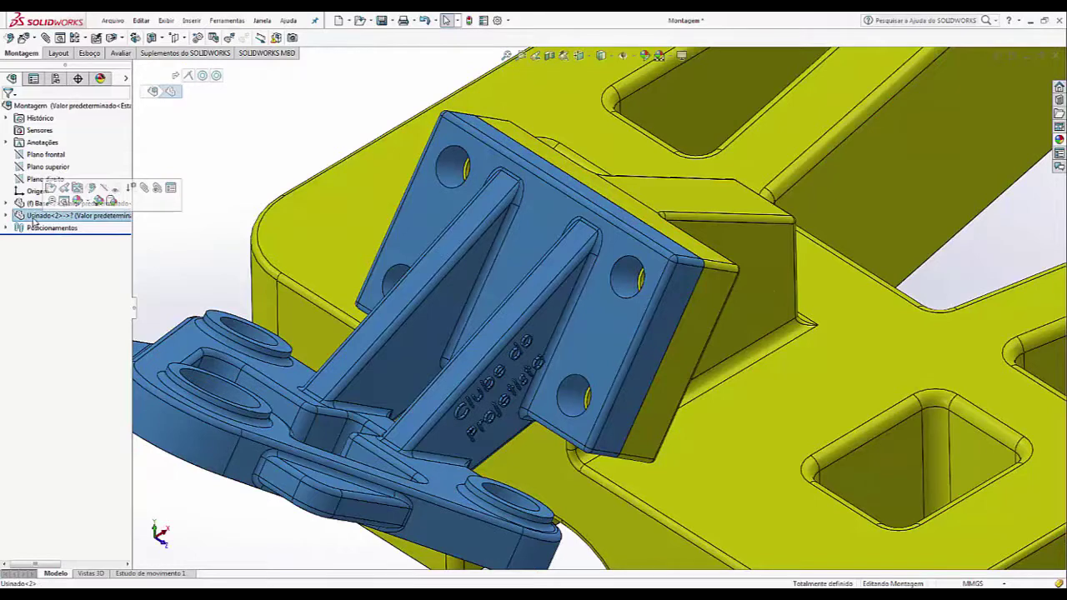
{"action": "key", "text": "Escape"}
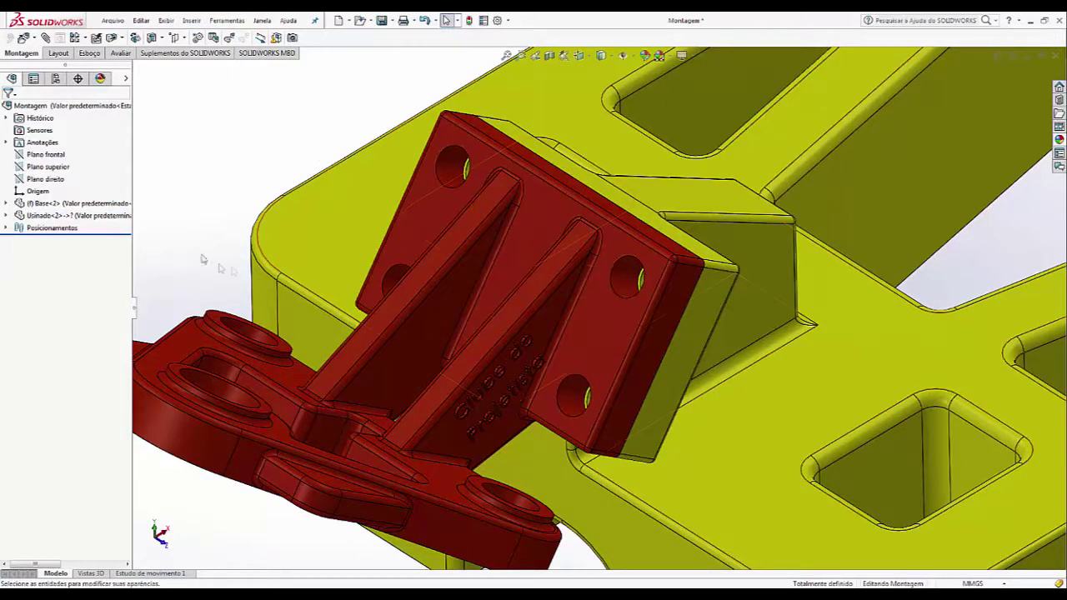
Make the Usinado component virtual, breaking its external file link, and check its full name in the assembly tree
{"action": "left_click", "coordinate": [37, 215]}
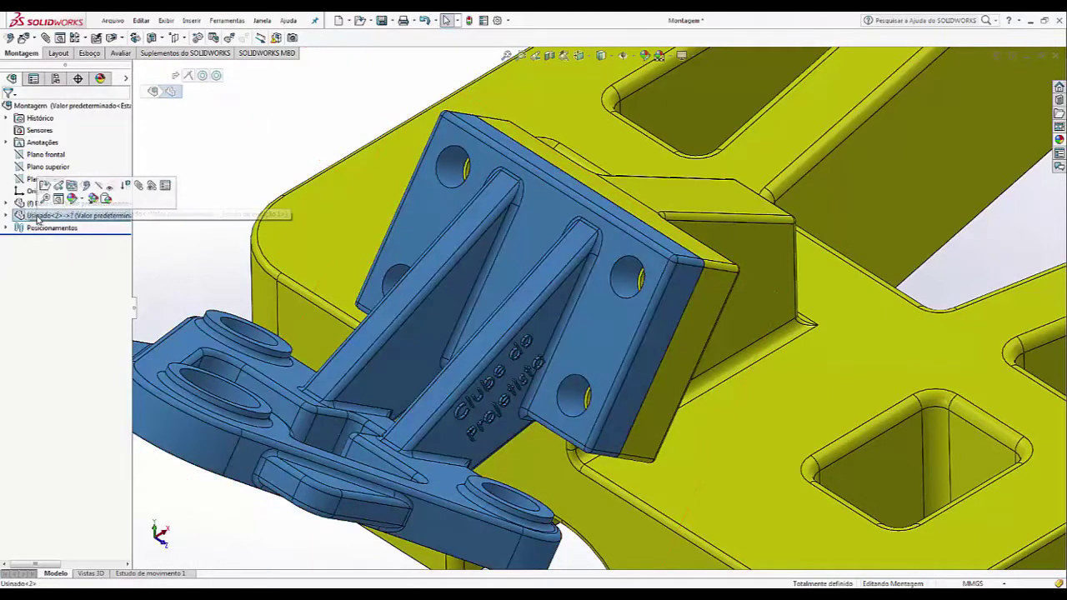
{"action": "right_click", "coordinate": [39, 219]}
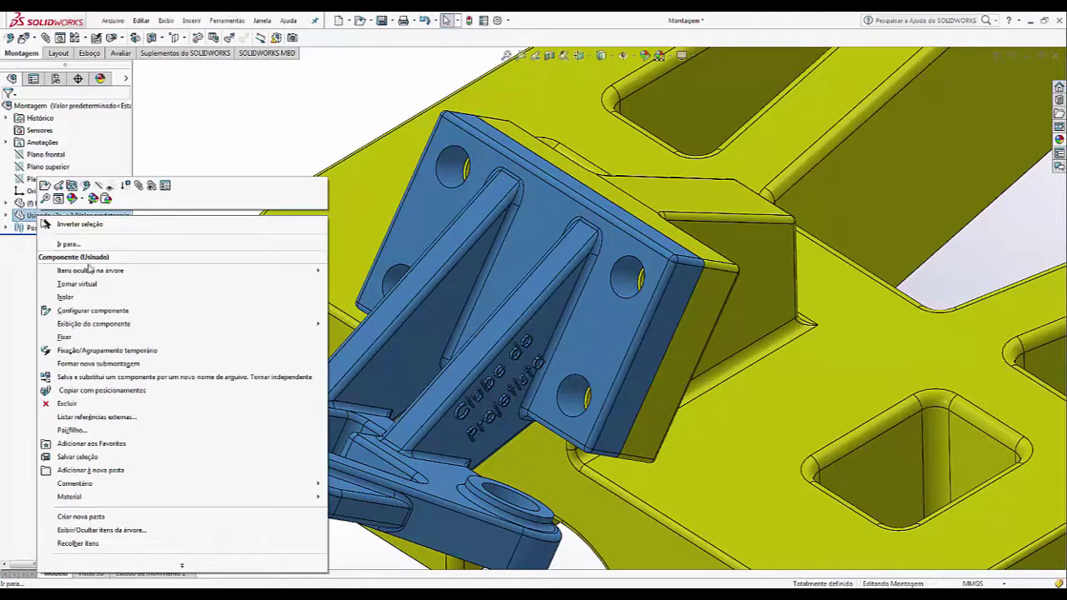
{"action": "left_click", "coordinate": [76, 284]}
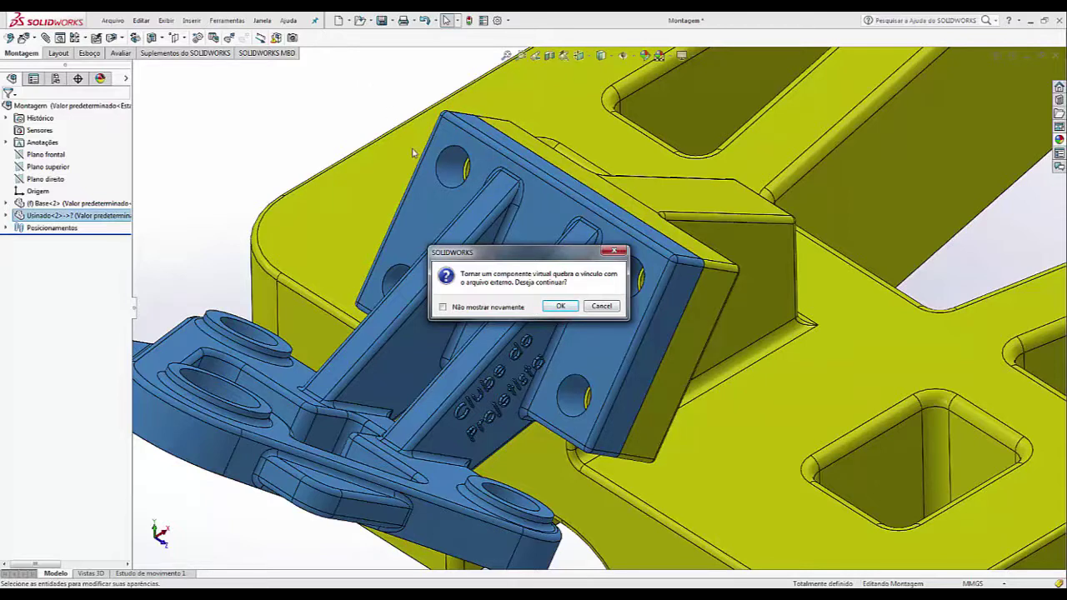
{"action": "left_click", "coordinate": [561, 308]}
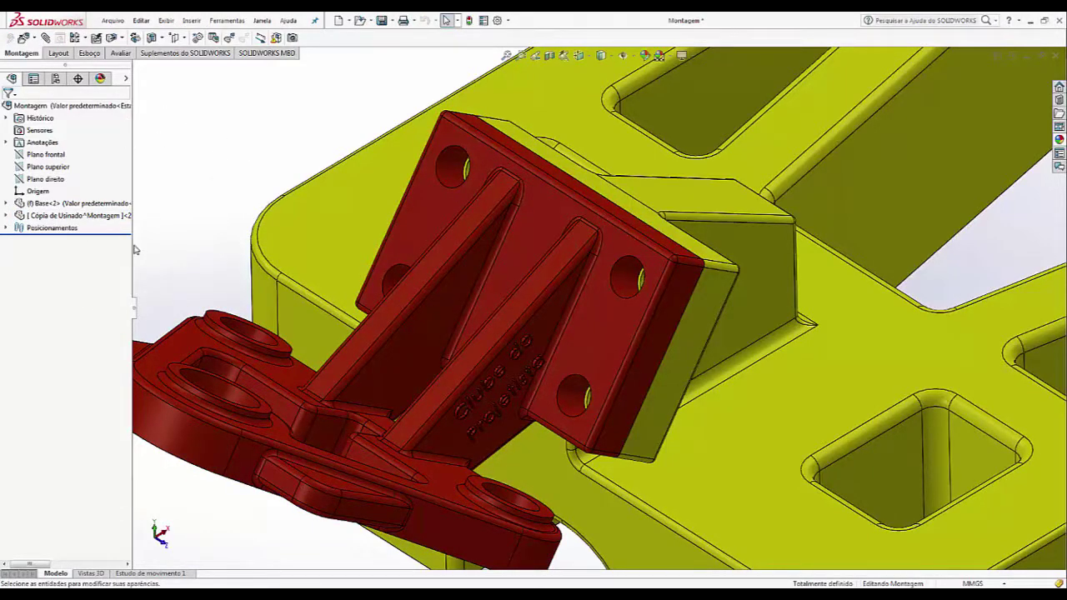
{"action": "left_click_drag", "start_coordinate": [133, 250], "coordinate": [357, 252]}
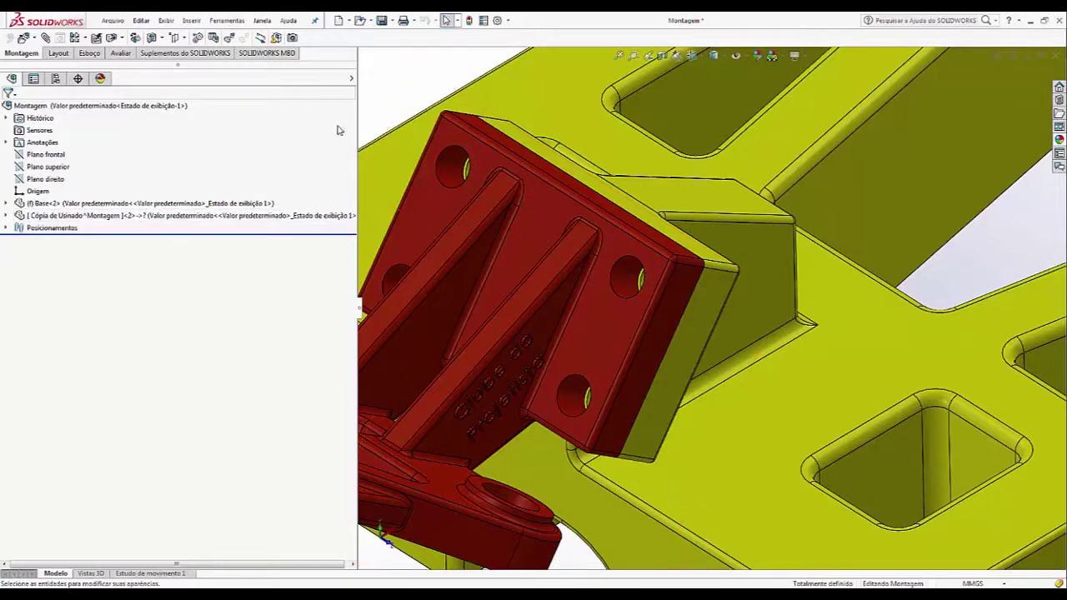
{"action": "left_click_drag", "start_coordinate": [356, 120], "coordinate": [98, 154]}
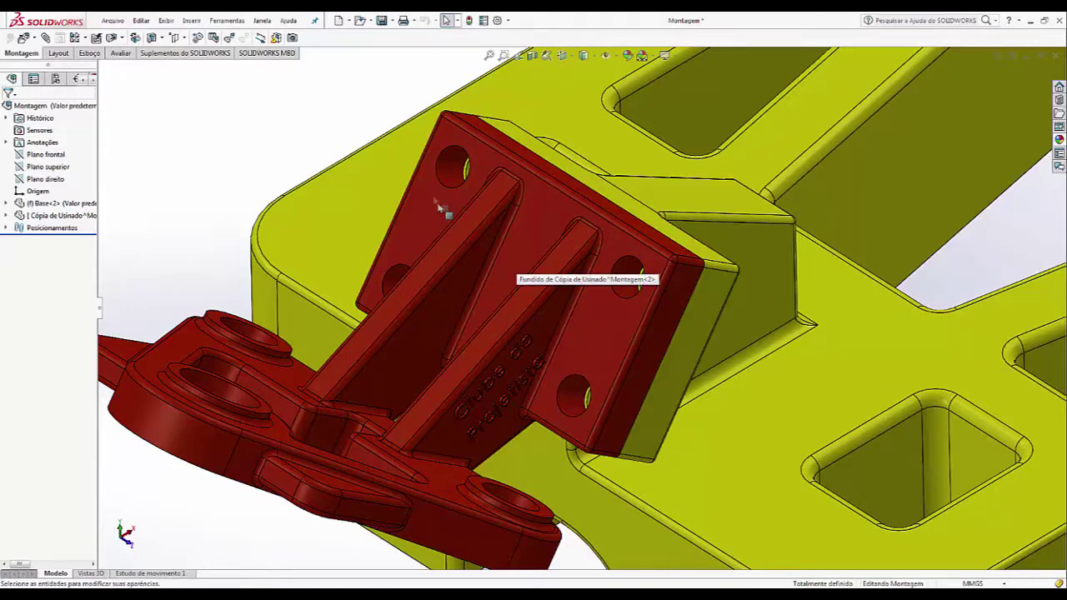
Set the tap drill diameter of the M8 threaded holes in the virtual Usinado's flange to 8 mm and rebuild the assembly
{"action": "left_click", "coordinate": [448, 173]}
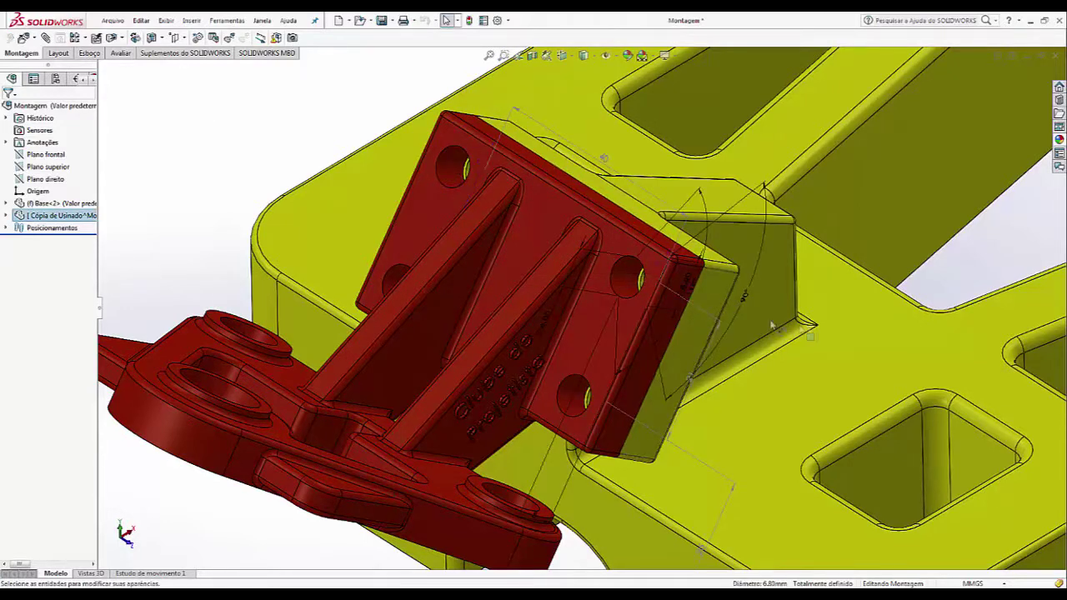
{"action": "scroll", "coordinate": [722, 299], "scroll_direction": "down", "scroll_amount": 4}
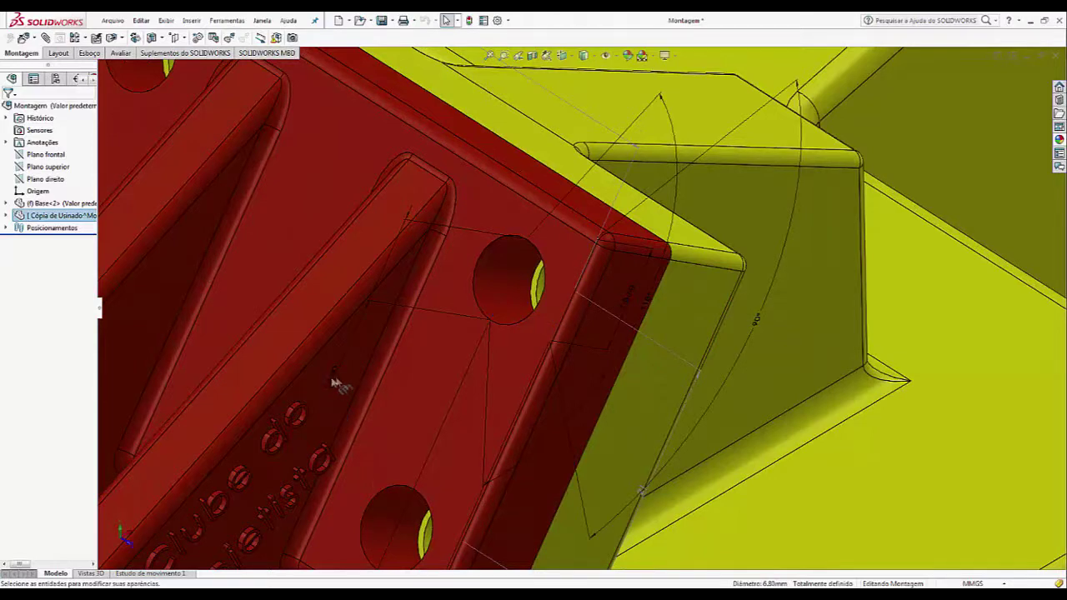
{"action": "left_click", "coordinate": [503, 279]}
{"action": "double_click", "coordinate": [337, 384]}
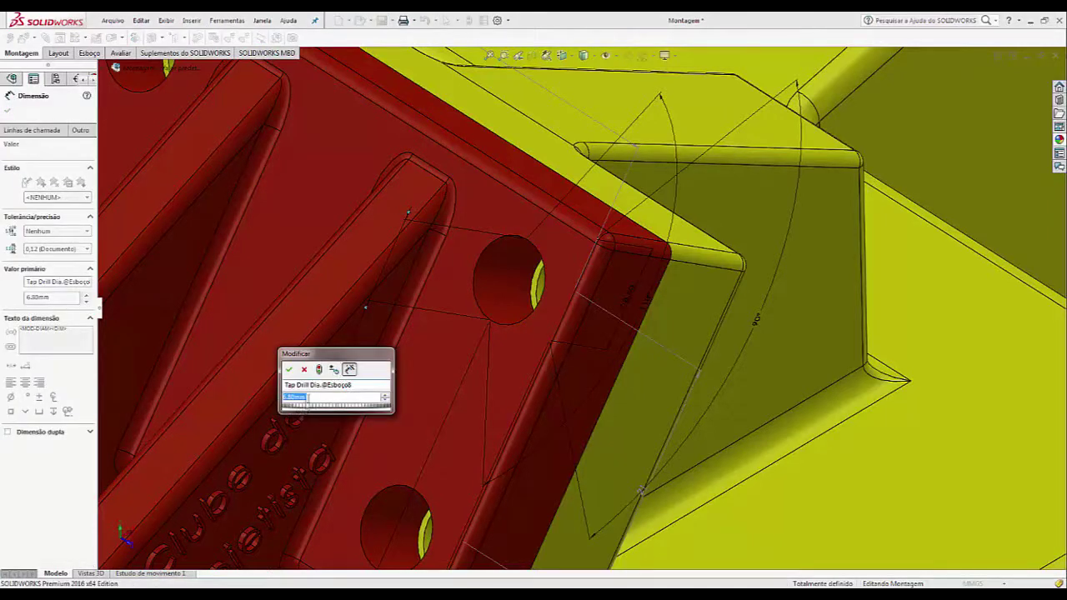
{"action": "type", "text": "8"}
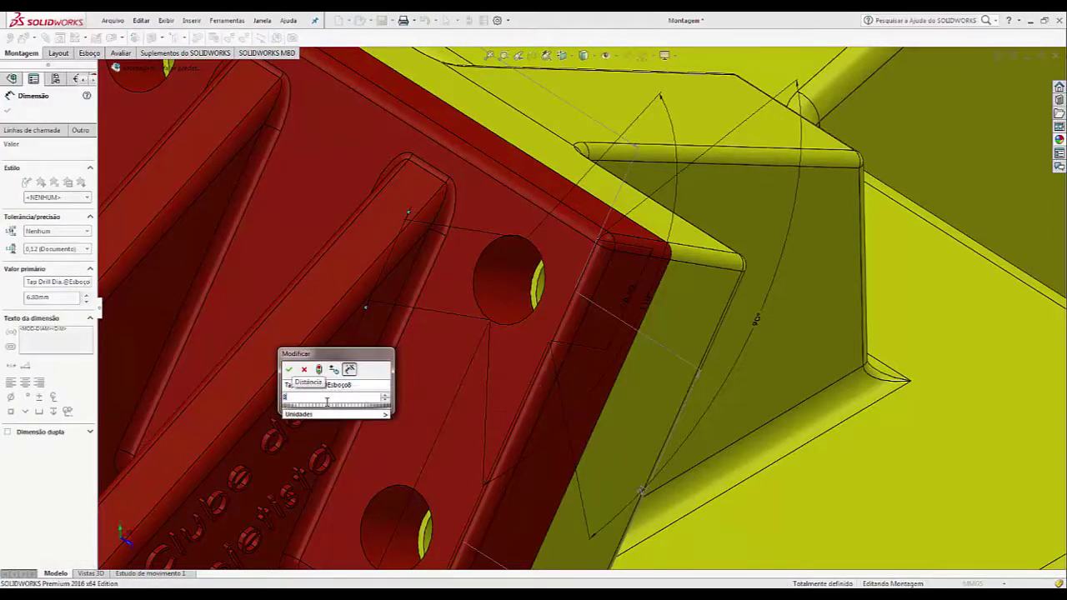
{"action": "key", "text": "Return"}
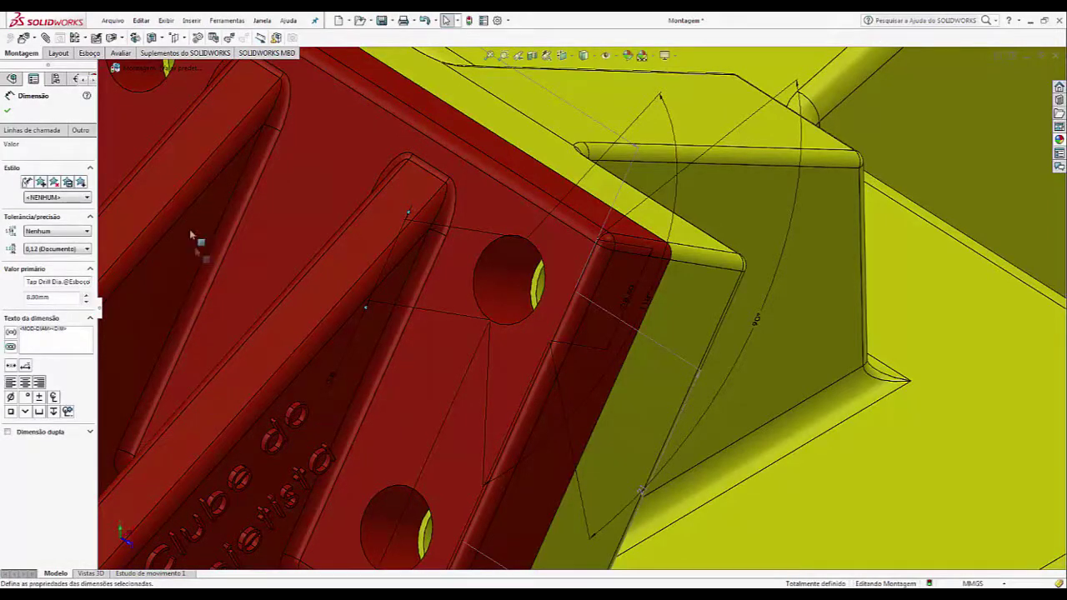
{"action": "left_click", "coordinate": [8, 110]}
{"action": "left_click", "coordinate": [468, 20]}
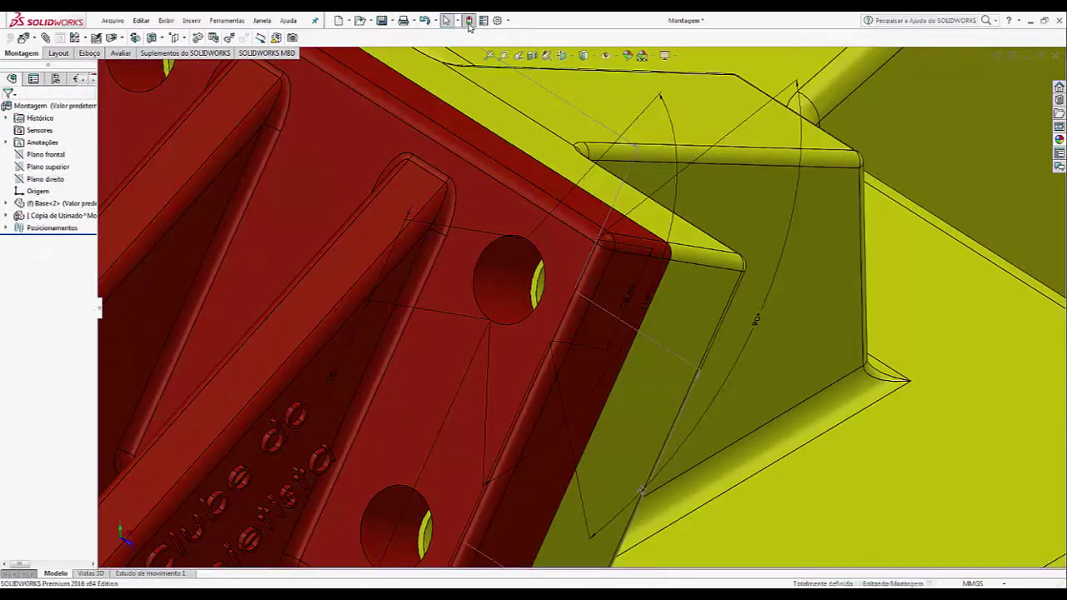
Try to set the tap drill diameter of the flange's threaded holes to 10 mm
{"action": "left_click", "coordinate": [515, 267]}
{"action": "middle_click_drag", "start_coordinate": [527, 282], "coordinate": [603, 281]}
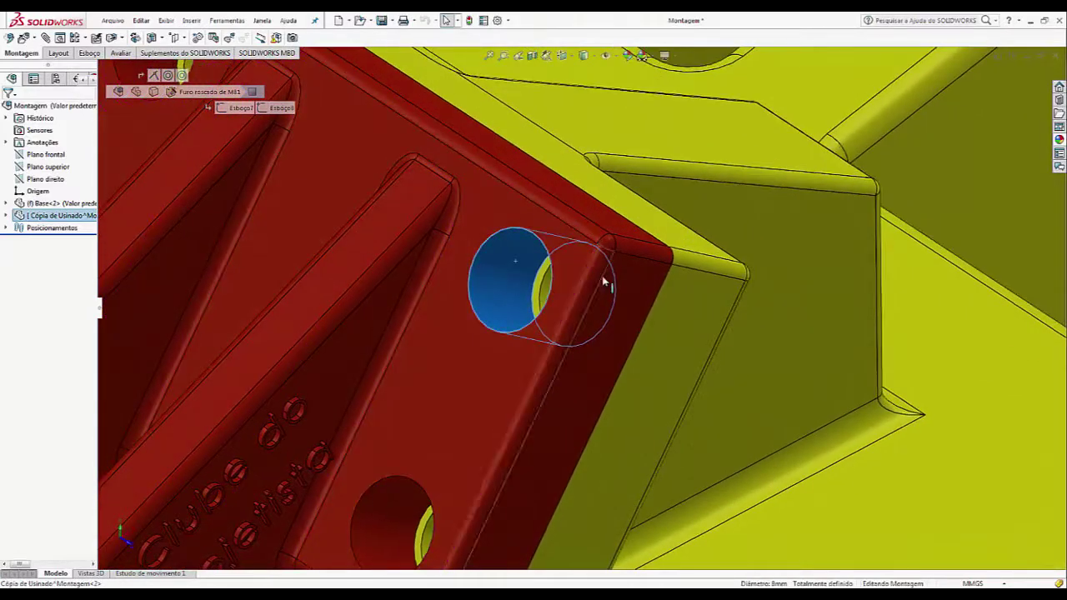
{"action": "double_click", "coordinate": [500, 272]}
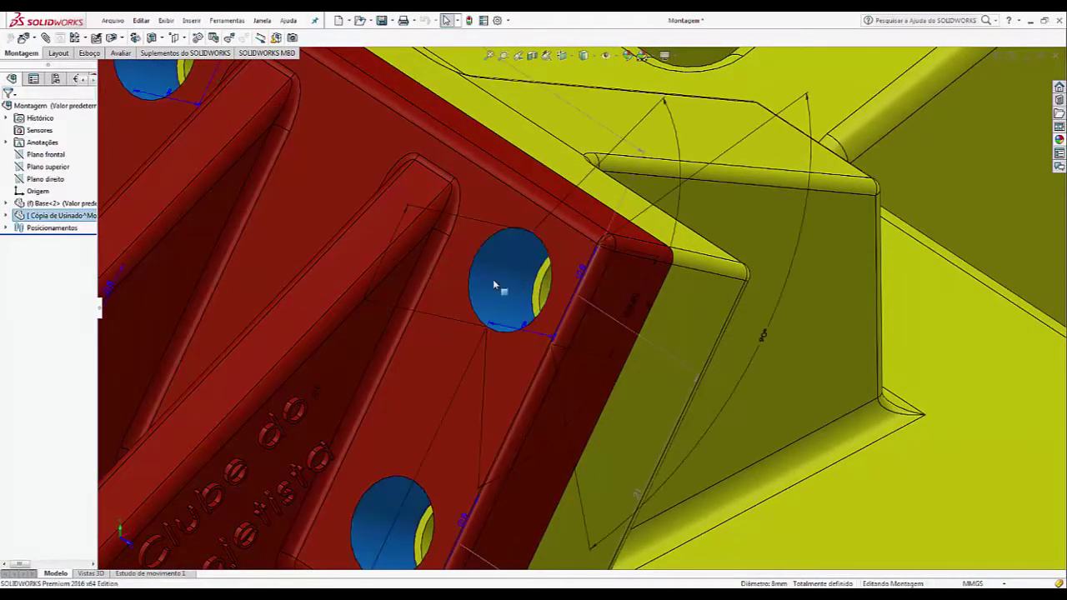
{"action": "double_click", "coordinate": [309, 388]}
{"action": "type", "text": "10"}
{"action": "key", "text": "Return"}
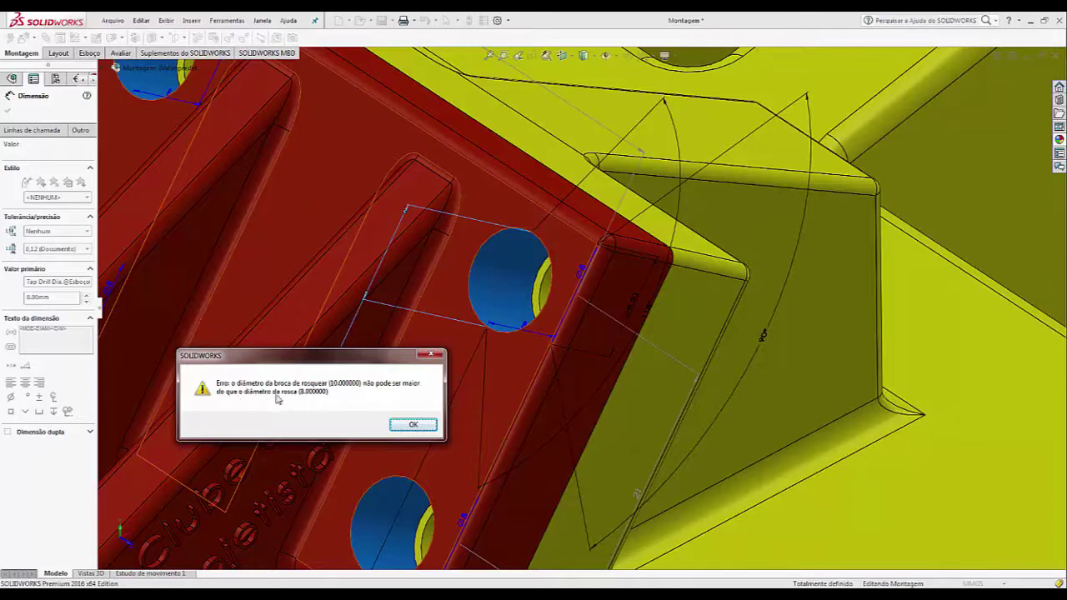
{"action": "left_click", "coordinate": [413, 424]}
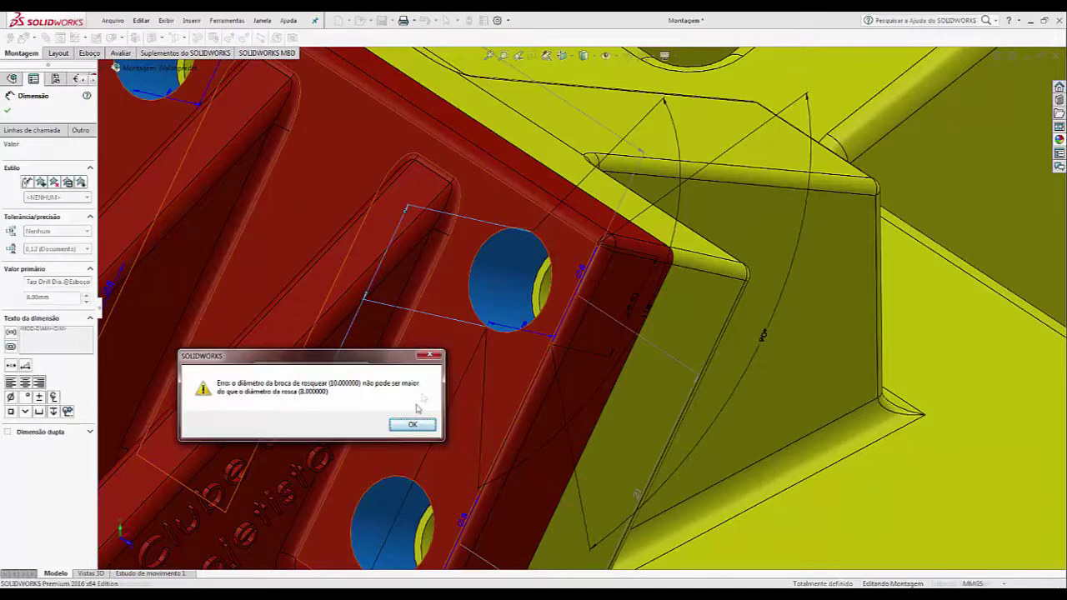
{"action": "left_click", "coordinate": [8, 110]}
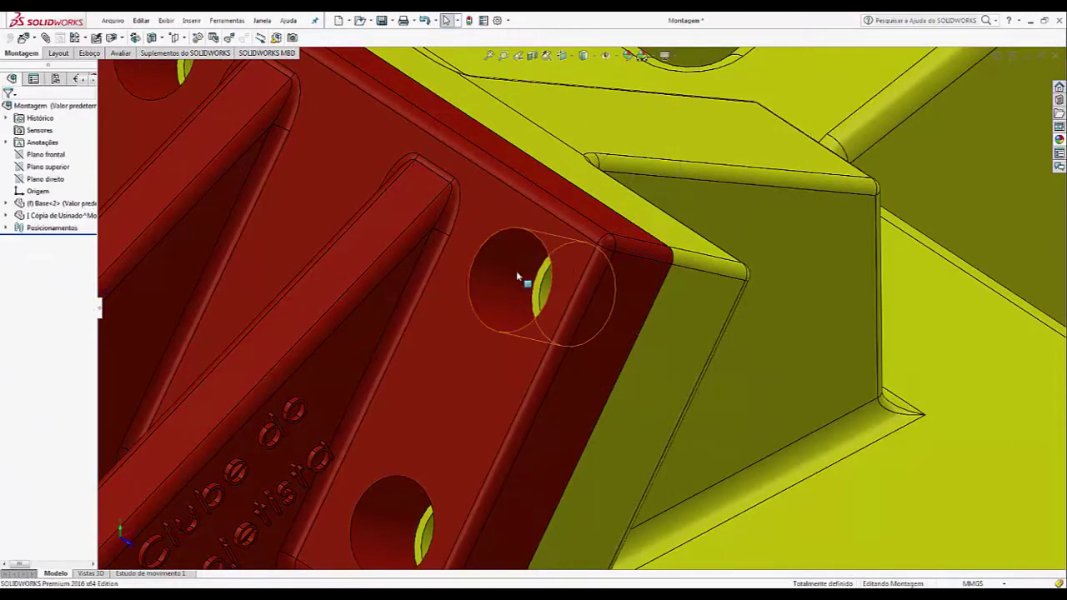
Measure the diameter of the threaded hole near the flange's upper corner and return to the whole assembly
{"action": "mouse_move", "coordinate": [544, 301]}
{"action": "middle_mouse_down"}
{"action": "mouse_move", "coordinate": [578, 314]}
{"action": "mouse_move", "coordinate": [547, 304]}
{"action": "middle_mouse_up"}
{"action": "key", "text": "m"}
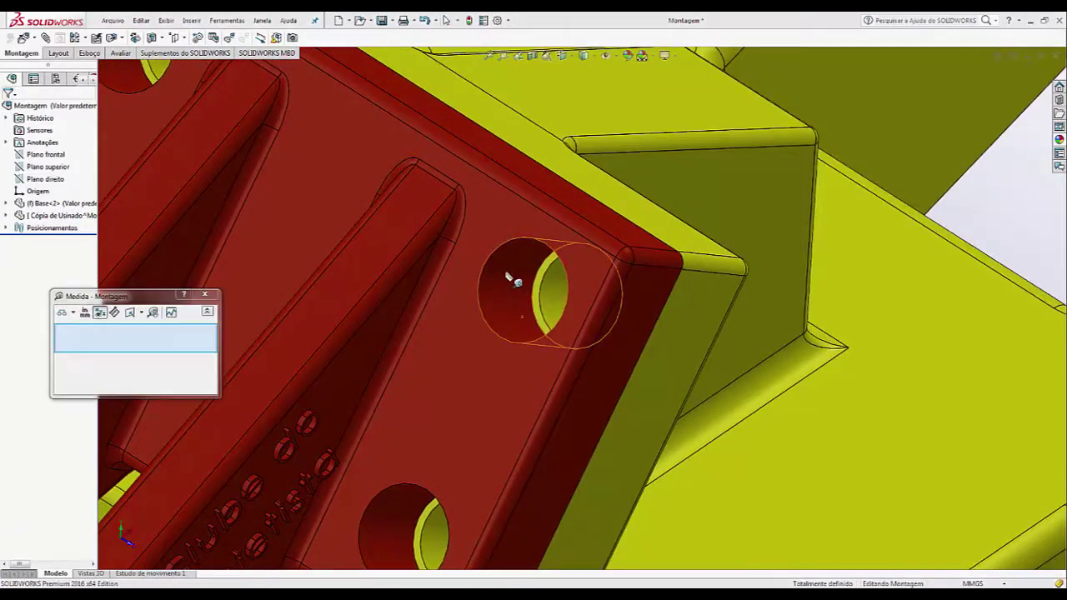
{"action": "left_click", "coordinate": [507, 273]}
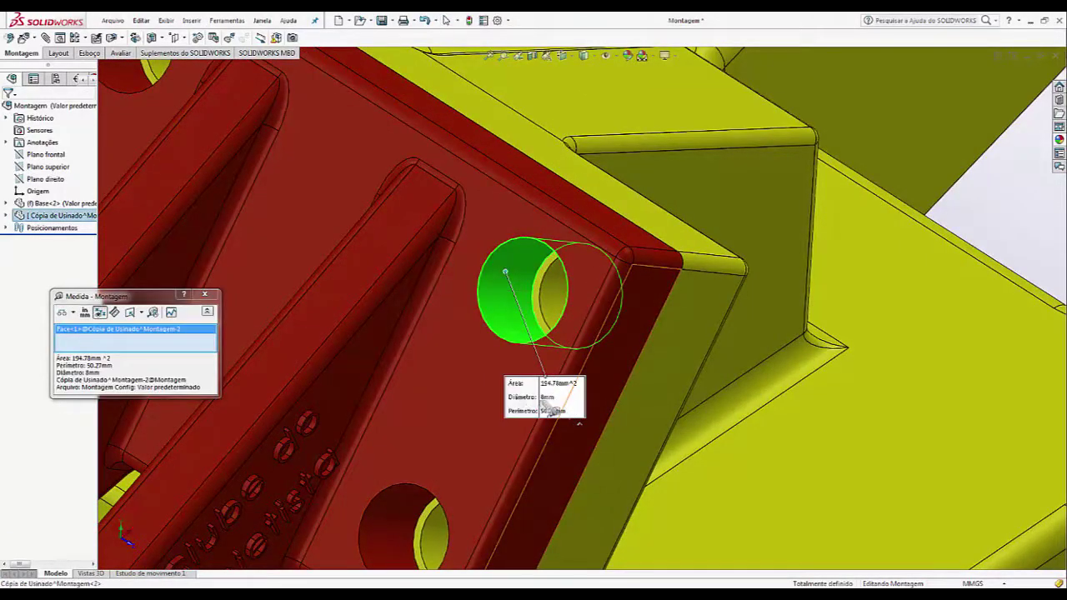
{"action": "key", "text": "Escape"}
{"action": "scroll", "coordinate": [627, 344], "scroll_direction": "up", "scroll_amount": 10}
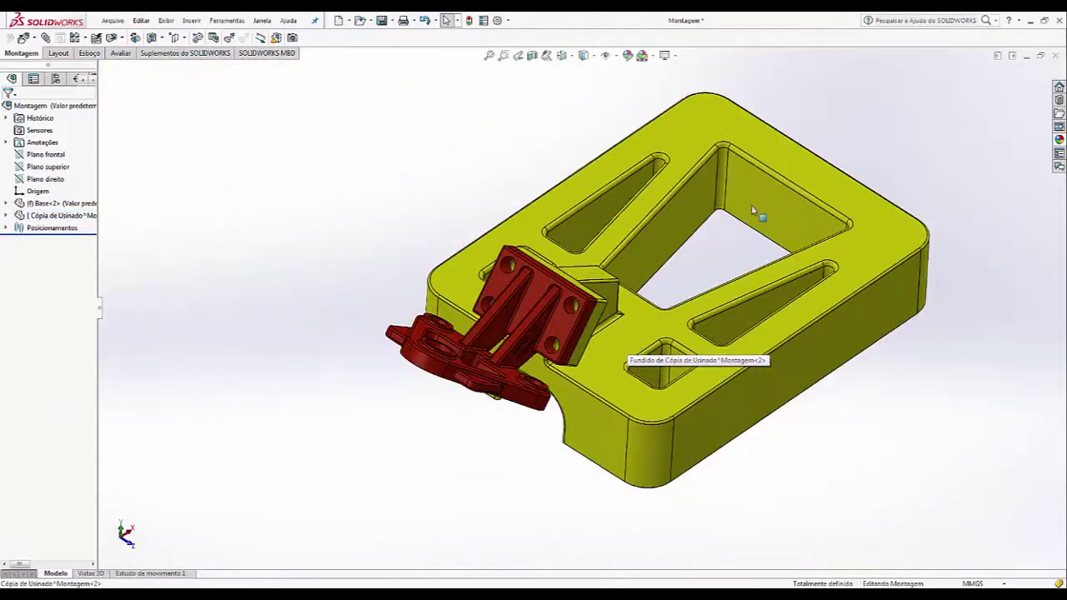
Save the assembly and its modified Usinado copy, storing the virtual component internally within the assembly
{"action": "scroll", "coordinate": [757, 214], "scroll_direction": "down", "scroll_amount": 1}
{"action": "left_click", "coordinate": [384, 23]}
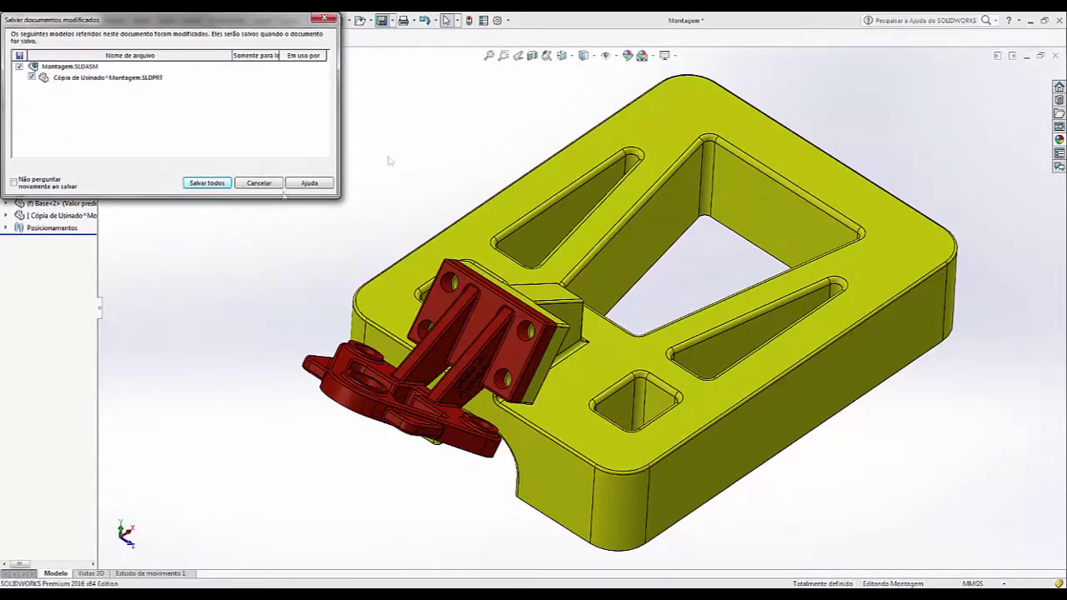
{"action": "left_click", "coordinate": [206, 183]}
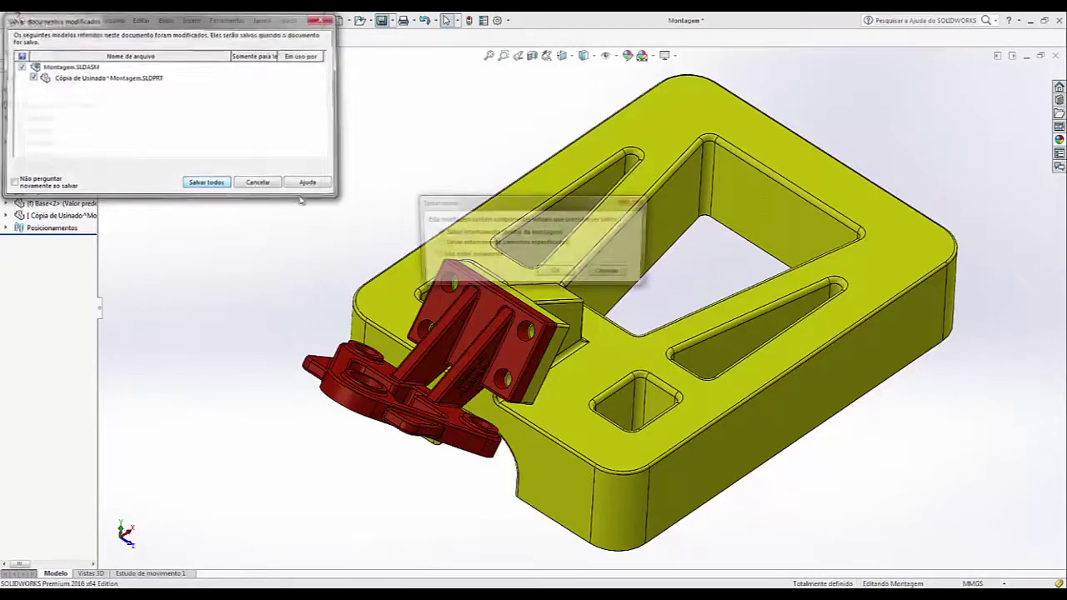
{"action": "left_click_drag", "start_coordinate": [505, 205], "coordinate": [289, 144]}
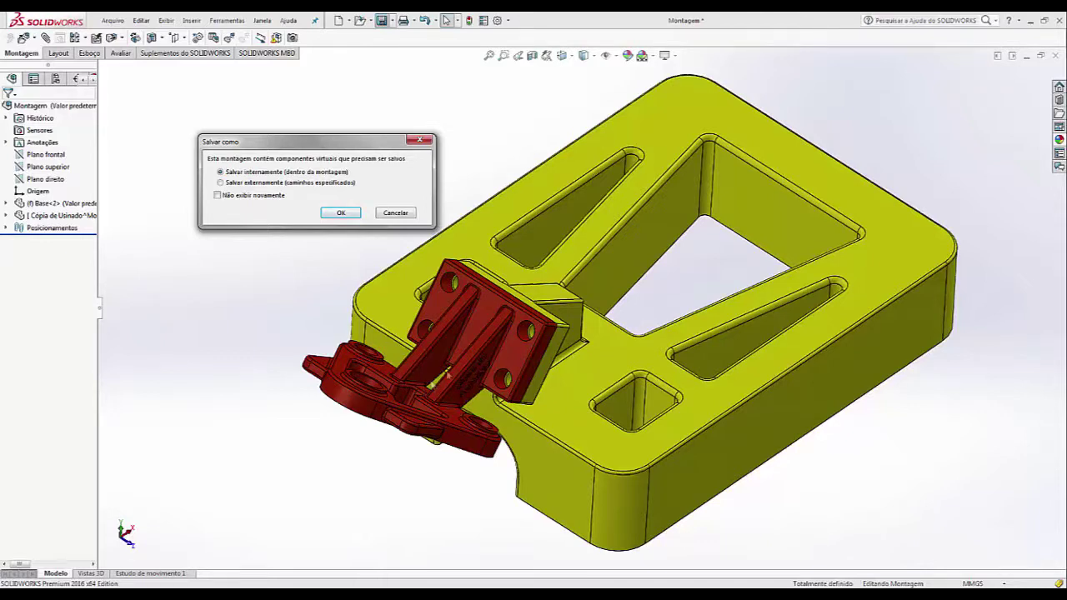
{"action": "left_click", "coordinate": [221, 182]}
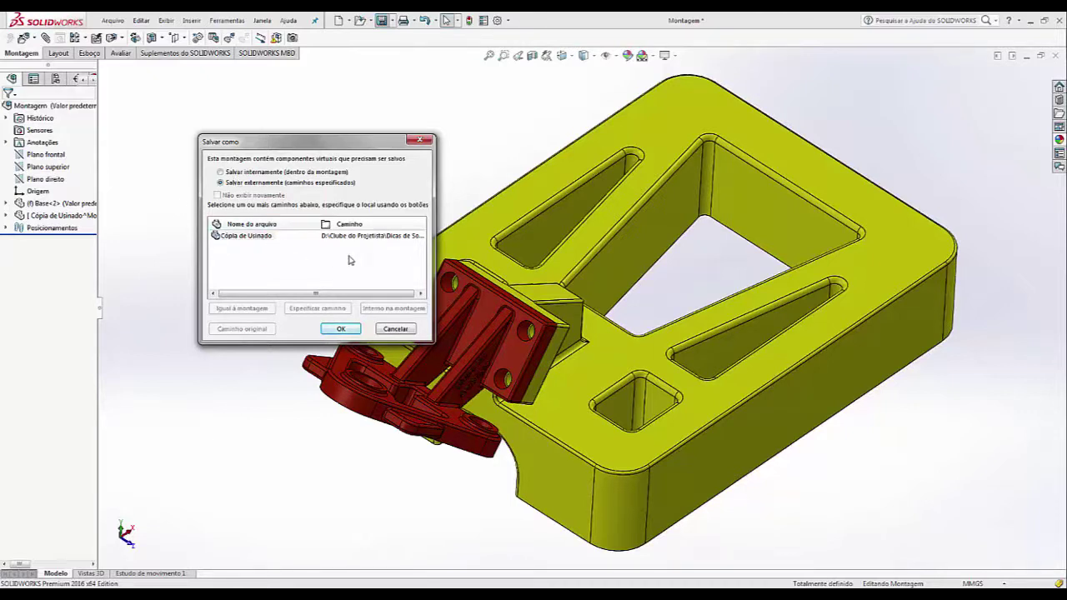
{"action": "left_click", "coordinate": [221, 172]}
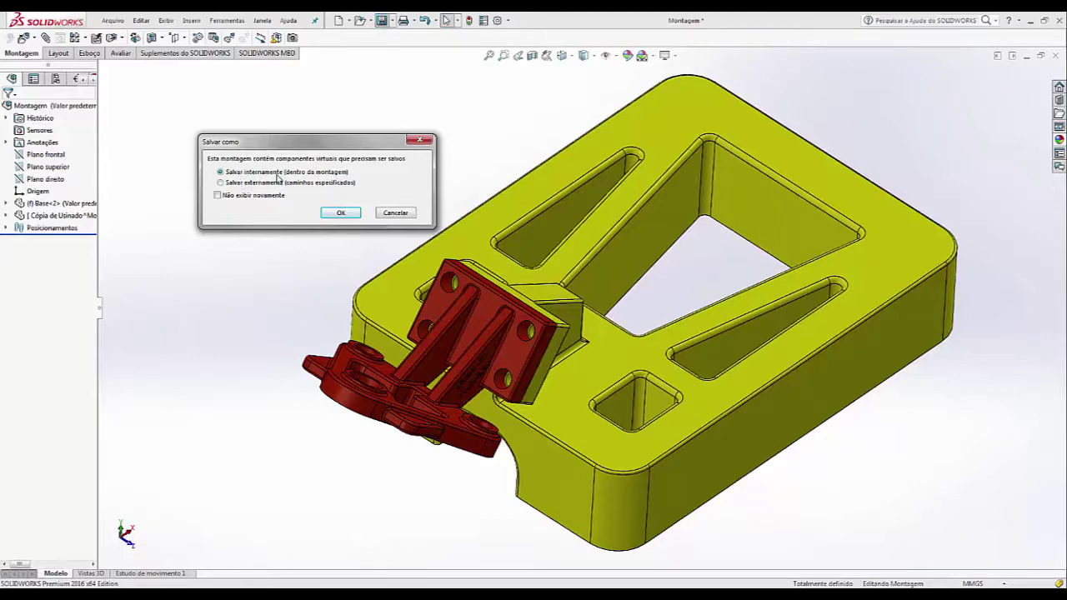
{"action": "left_click", "coordinate": [341, 214]}
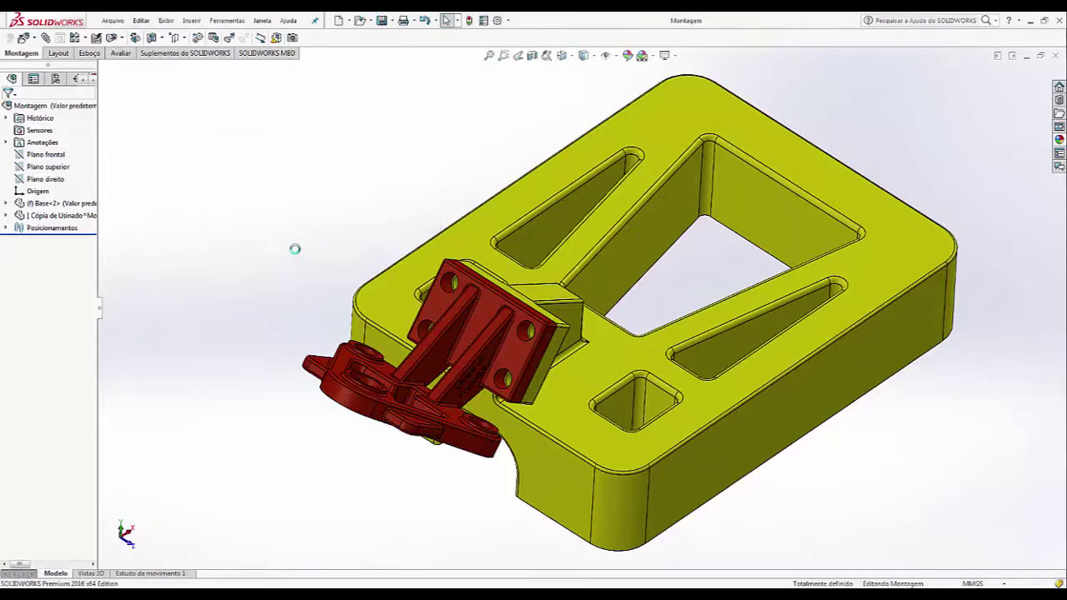
Close the Montagem assembly and the Base part
{"action": "left_click", "coordinate": [1056, 56]}
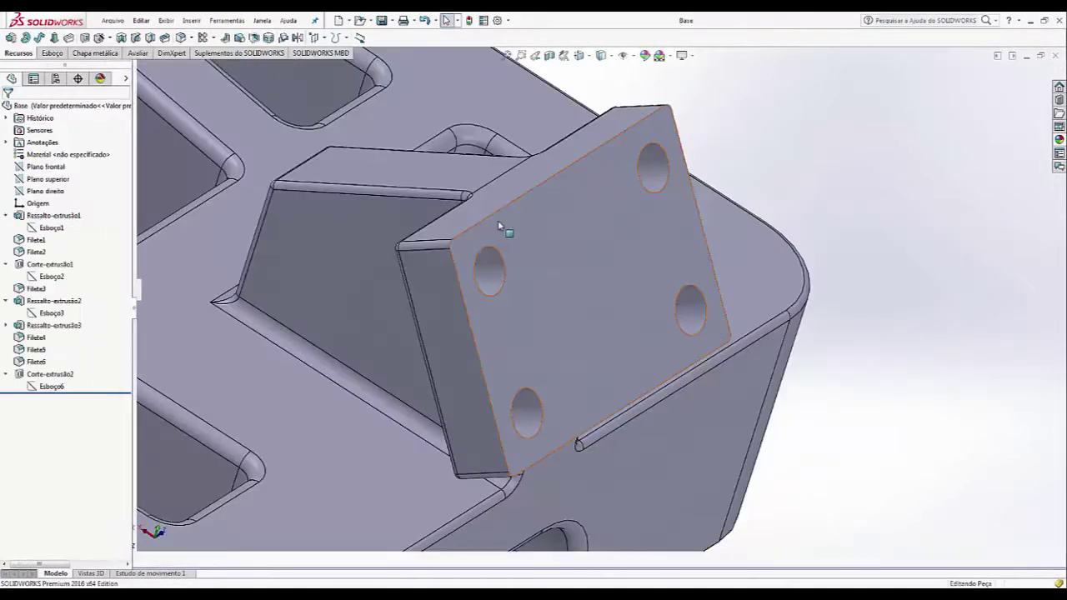
{"action": "scroll", "coordinate": [575, 308], "scroll_direction": "up", "scroll_amount": 5}
{"action": "left_click", "coordinate": [1053, 56]}
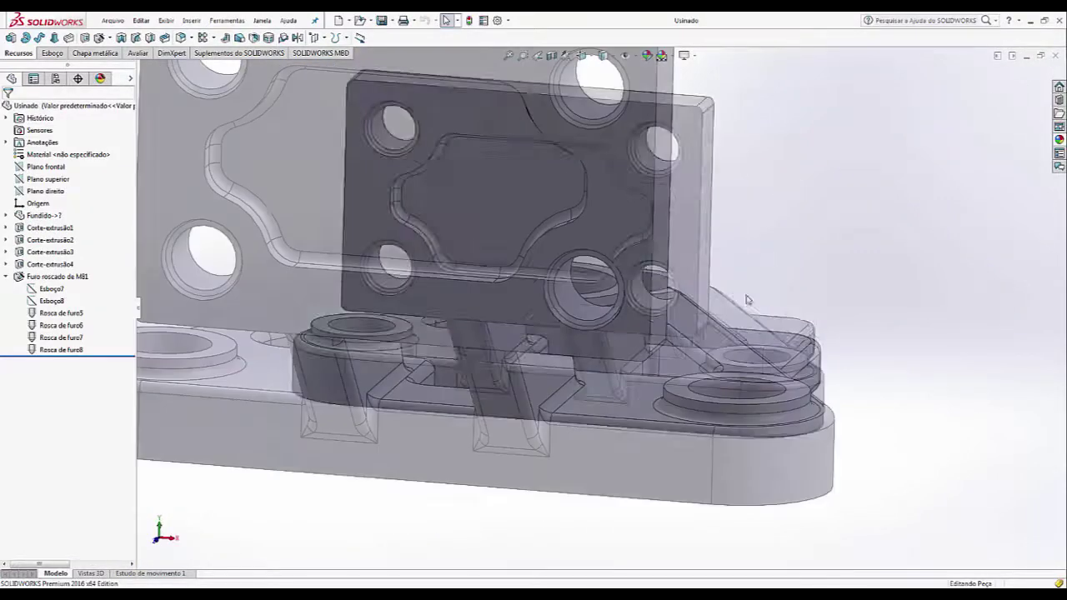
Measure the diameter of a threaded hole in the flange of the original Usinado part
{"action": "scroll", "coordinate": [748, 299], "scroll_direction": "up", "scroll_amount": 3}
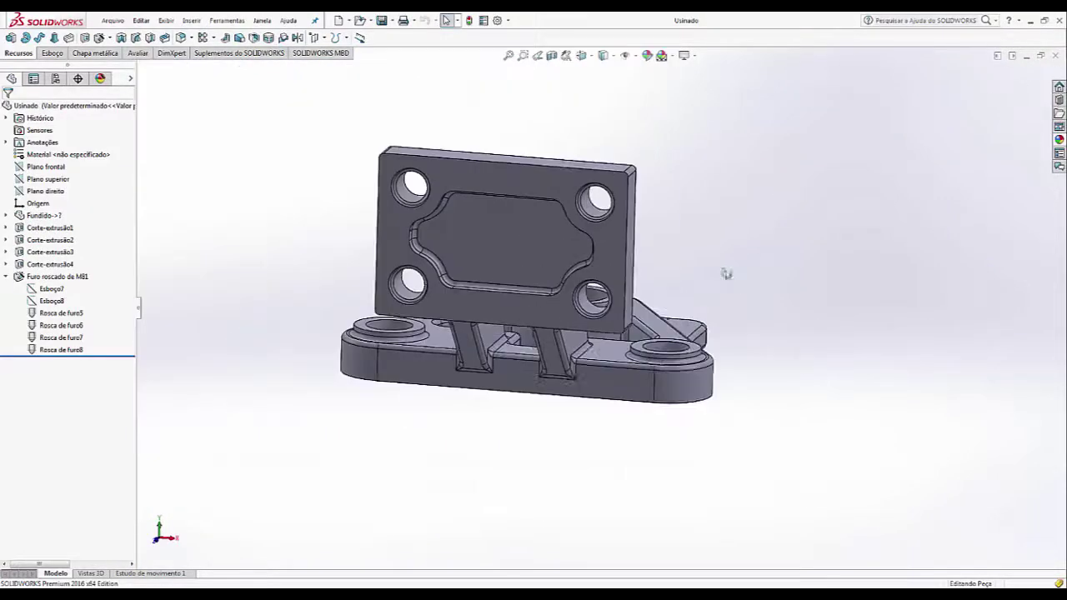
{"action": "middle_click_drag", "start_coordinate": [557, 218], "coordinate": [444, 269]}
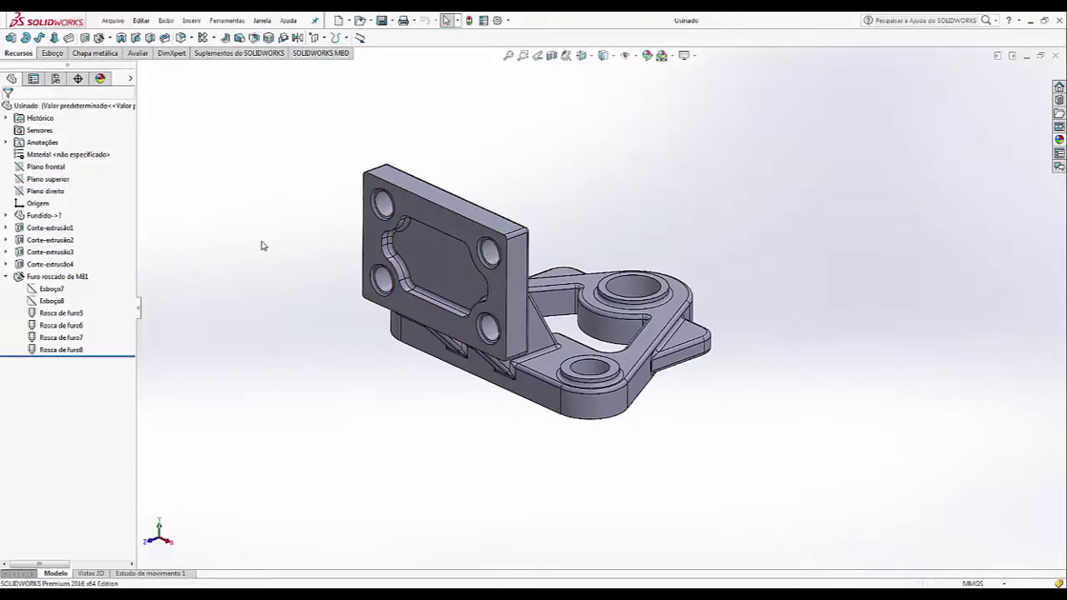
{"action": "key", "text": "m"}
{"action": "left_click", "coordinate": [387, 205]}
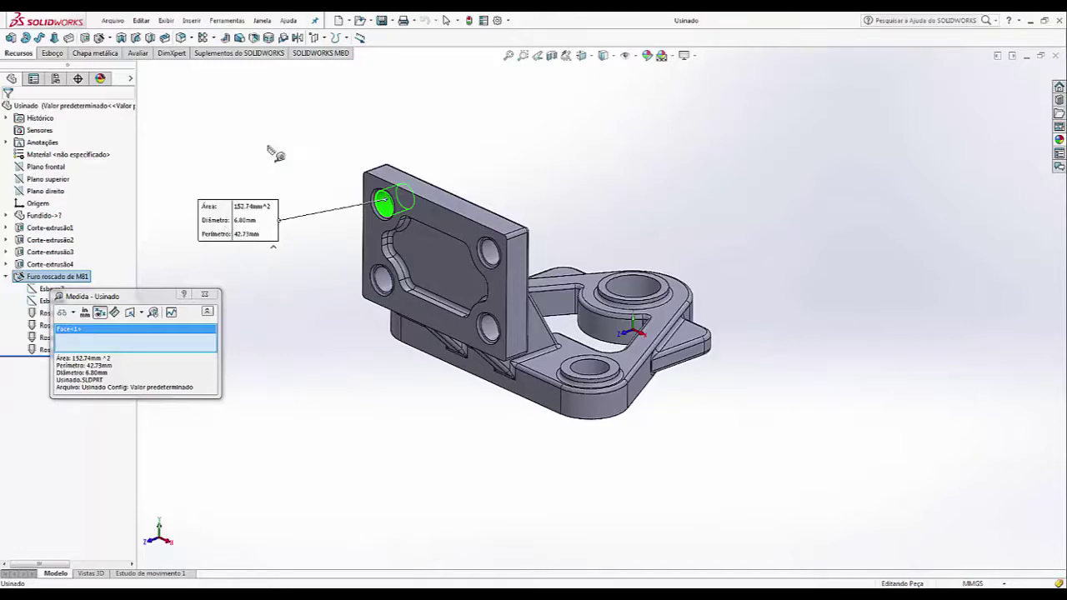
{"action": "key", "text": "Escape"}
Set the tap drill diameter of the original Usinado's M8 threaded holes to 5 mm and rebuild the part
{"action": "left_click", "coordinate": [385, 205]}
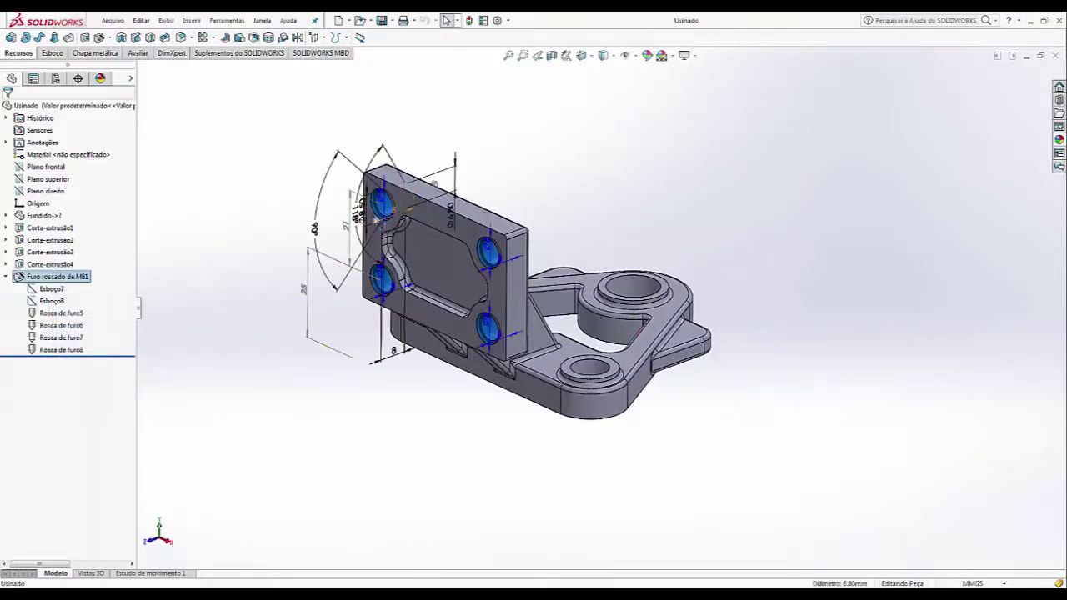
{"action": "scroll", "coordinate": [337, 193], "scroll_direction": "down", "scroll_amount": 5}
{"action": "left_click_drag", "start_coordinate": [752, 268], "coordinate": [735, 154]}
{"action": "double_click", "coordinate": [735, 154]}
{"action": "type", "text": "5"}
{"action": "key", "text": "Return"}
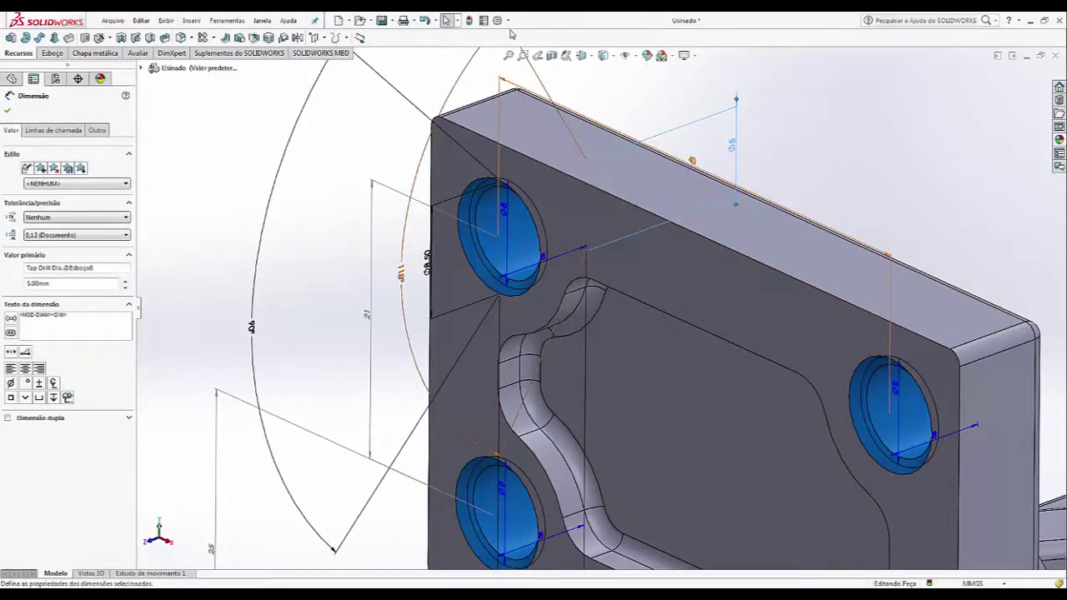
{"action": "left_click", "coordinate": [469, 20]}
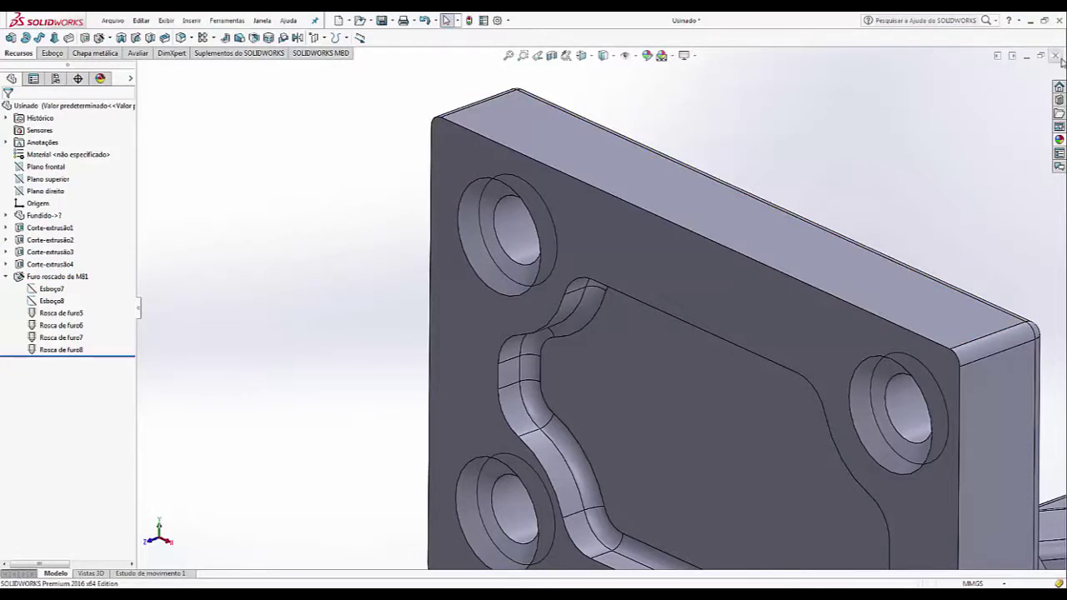
Save and close the Usinado part and reopen the Montagem assembly from the recent documents
{"action": "left_click", "coordinate": [381, 20]}
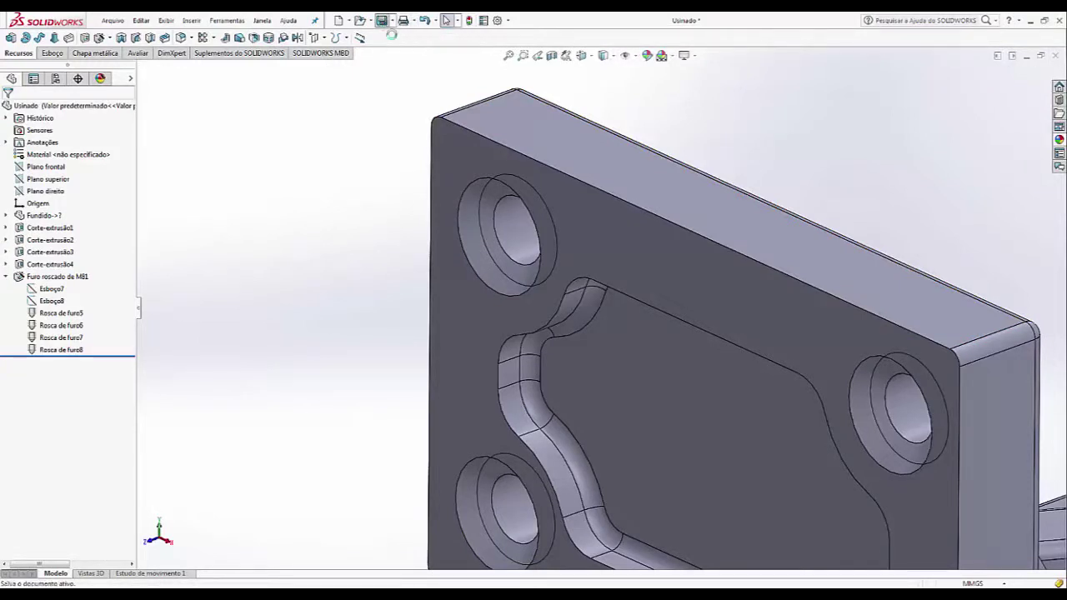
{"action": "left_click", "coordinate": [1054, 56]}
{"action": "left_click", "coordinate": [114, 21]}
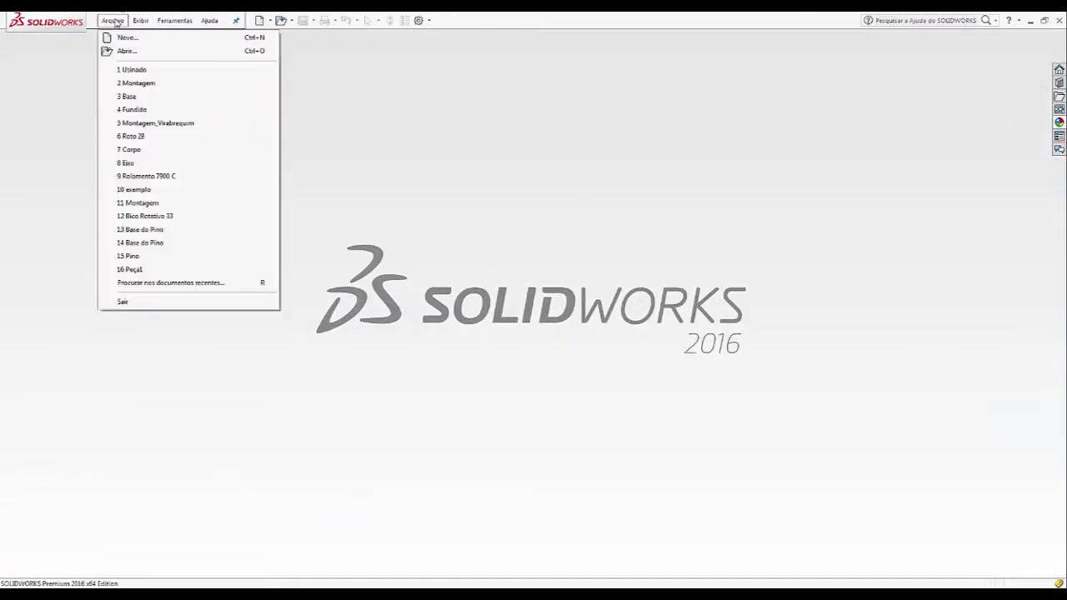
{"action": "left_click", "coordinate": [138, 84]}
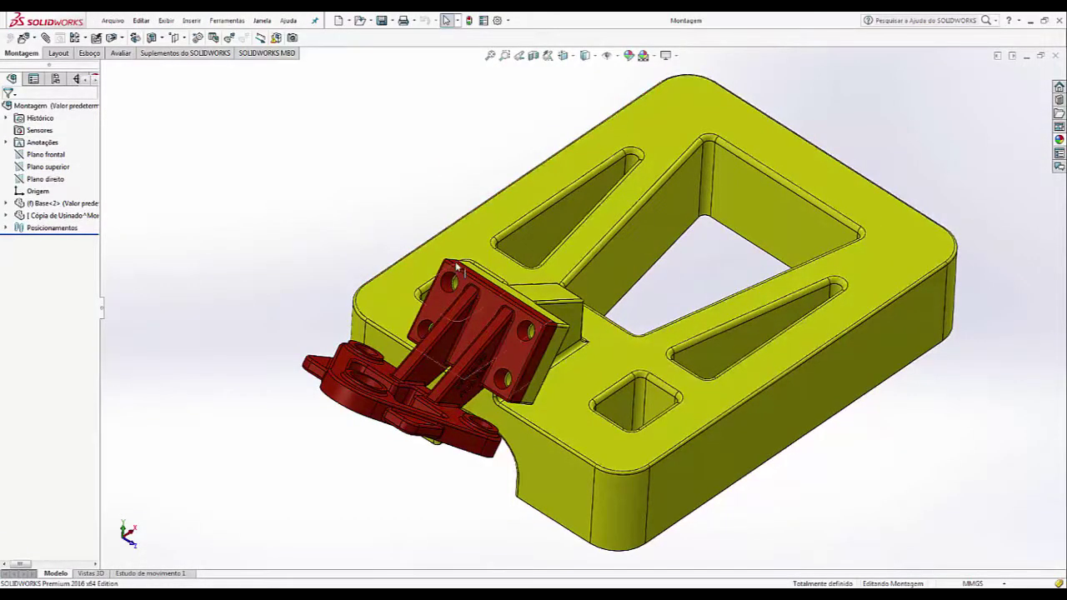
Measure the diameter of the upper corner hole in the red virtual component's flange and return to the wider assembly view
{"action": "scroll", "coordinate": [457, 267], "scroll_direction": "down", "scroll_amount": 5}
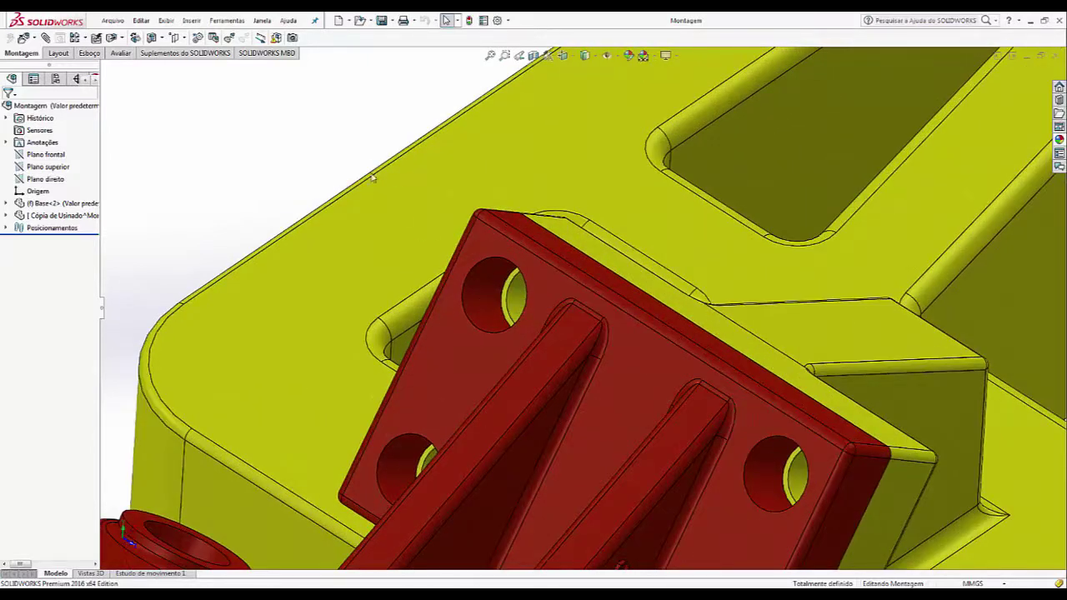
{"action": "key", "text": "m"}
{"action": "left_click", "coordinate": [485, 291]}
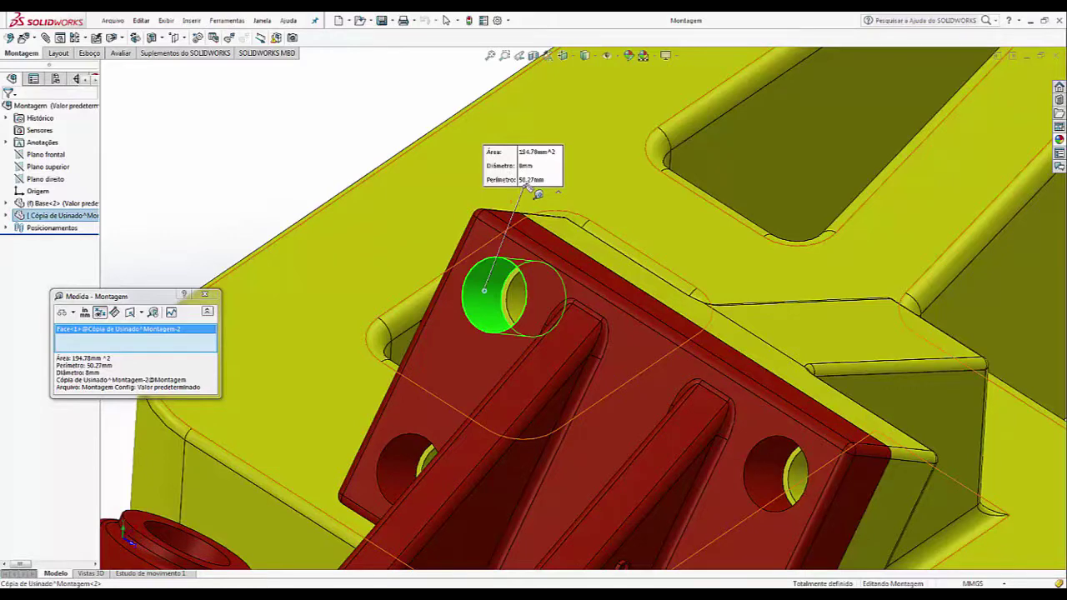
{"action": "left_click", "coordinate": [351, 137]}
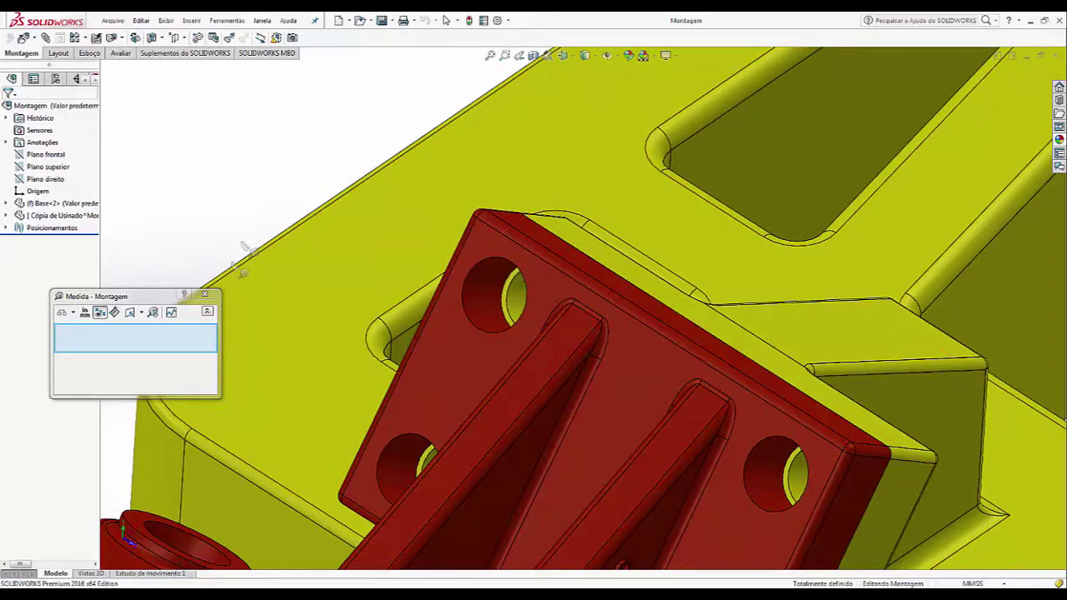
{"action": "left_click", "coordinate": [204, 294]}
{"action": "key", "text": "f"}
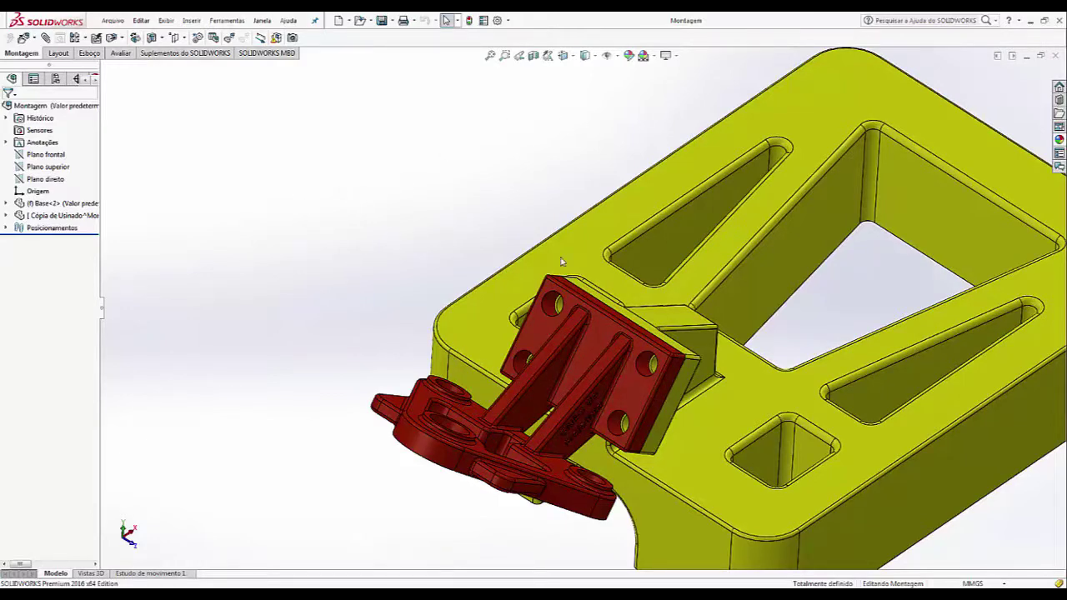
Delete the virtual copy of Usinado from the assembly together with its dependent mates
{"action": "left_click", "coordinate": [63, 215]}
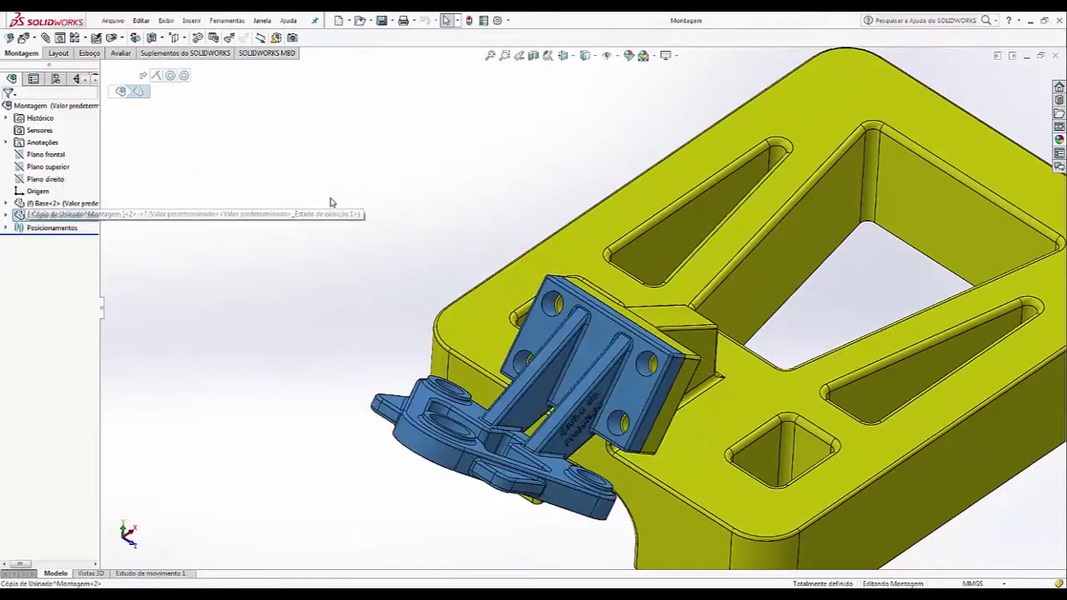
{"action": "key", "text": "Delete"}
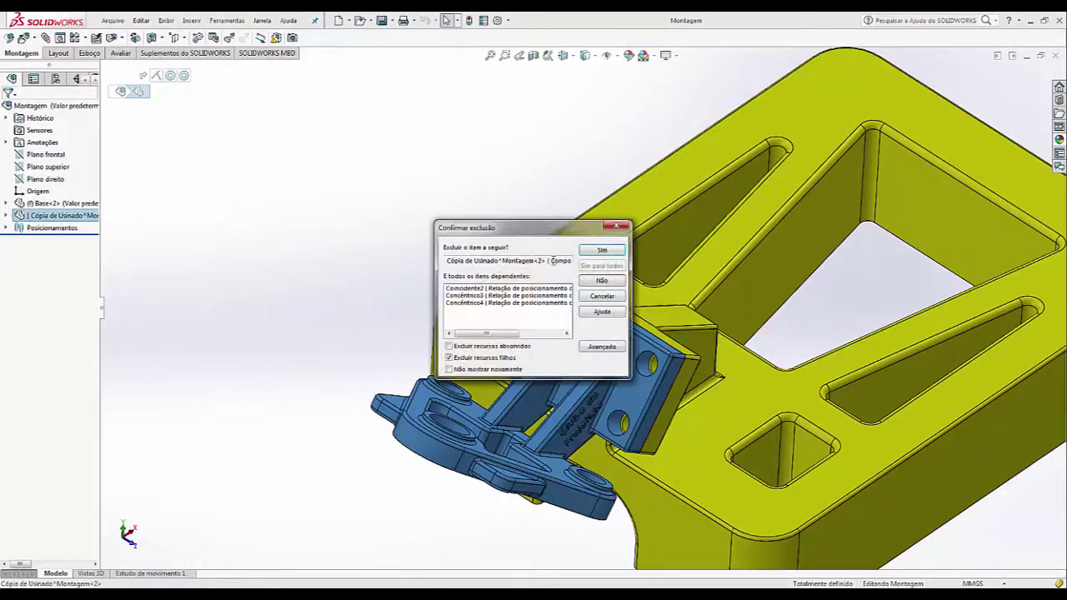
{"action": "left_click", "coordinate": [602, 250]}
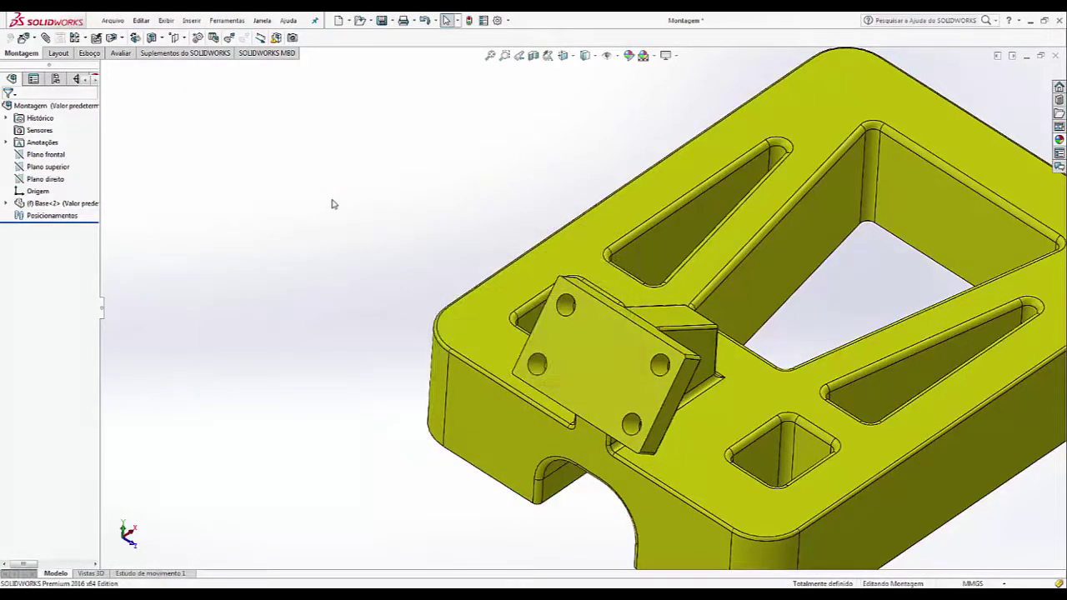
Insert a new part into the assembly, with its first sketch on the Base's inclined four-hole mounting face
{"action": "left_click", "coordinate": [610, 360]}
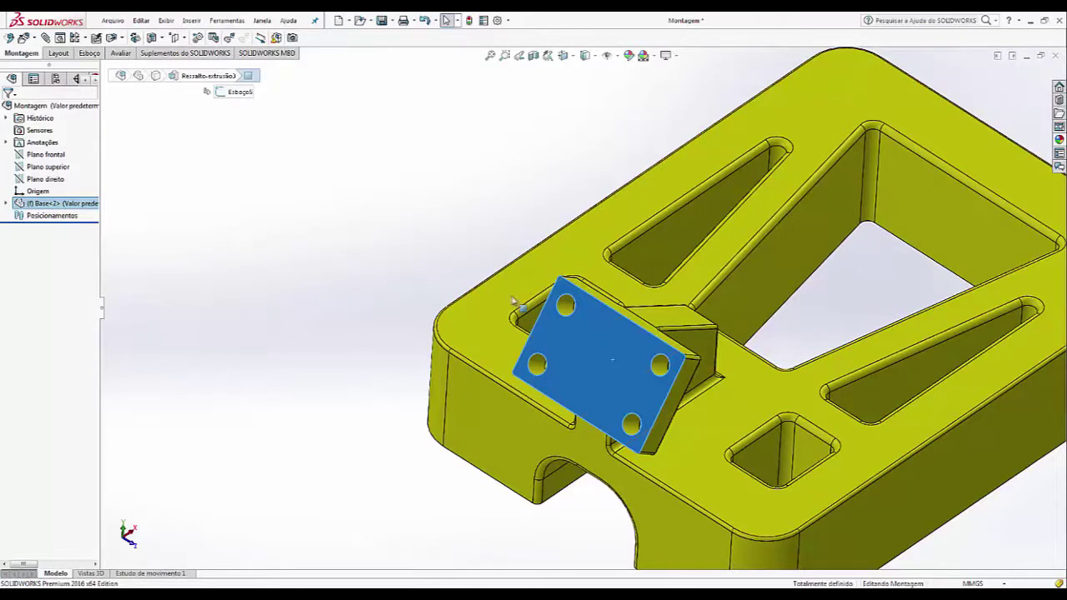
{"action": "left_click", "coordinate": [301, 161]}
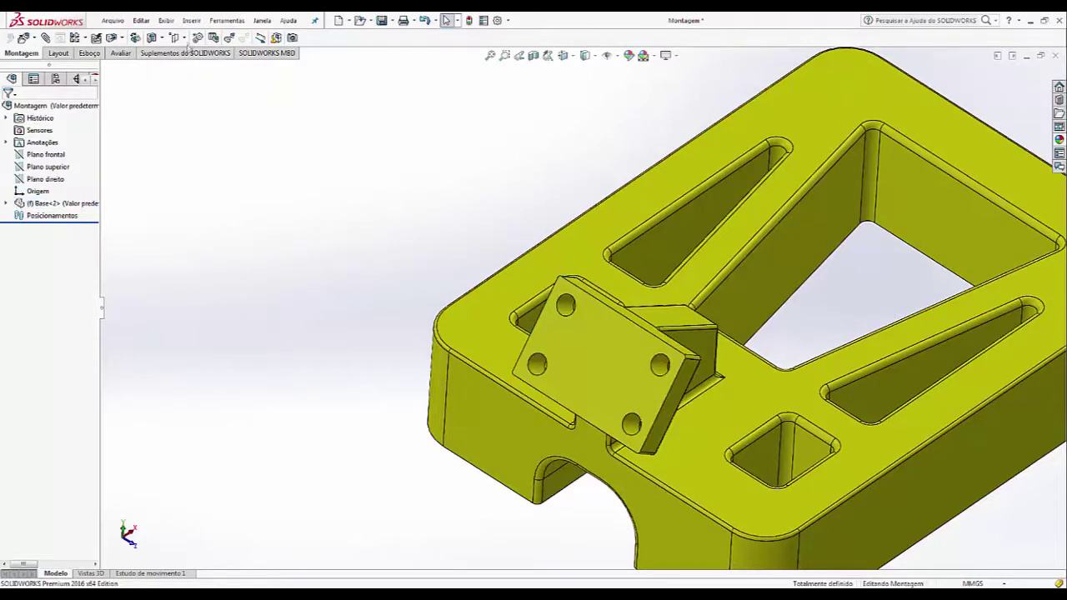
{"action": "left_click", "coordinate": [191, 21]}
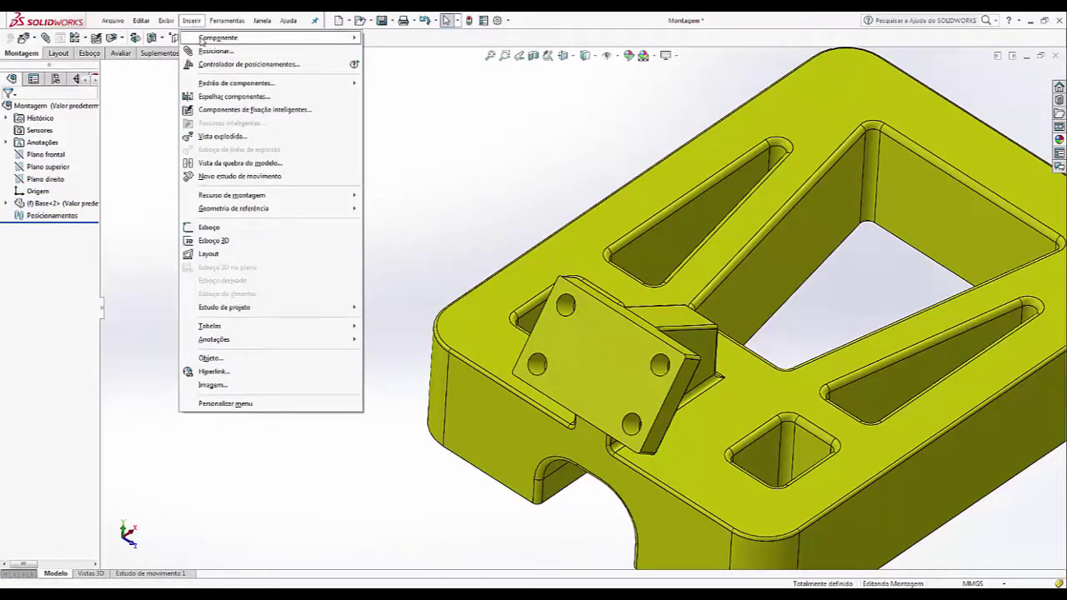
{"action": "mouse_move", "coordinate": [243, 40]}
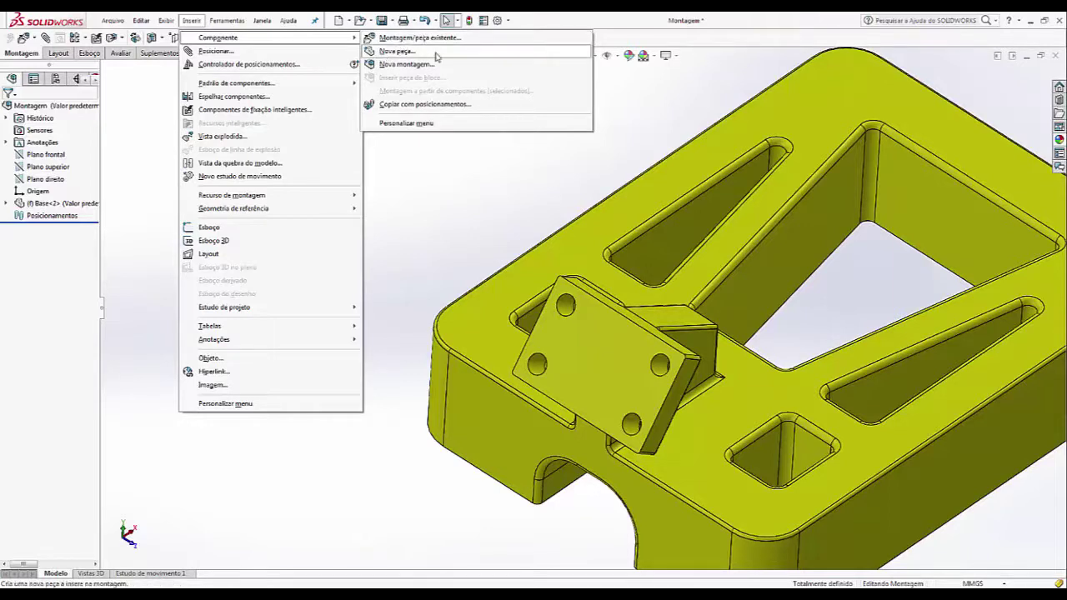
{"action": "left_click", "coordinate": [404, 51]}
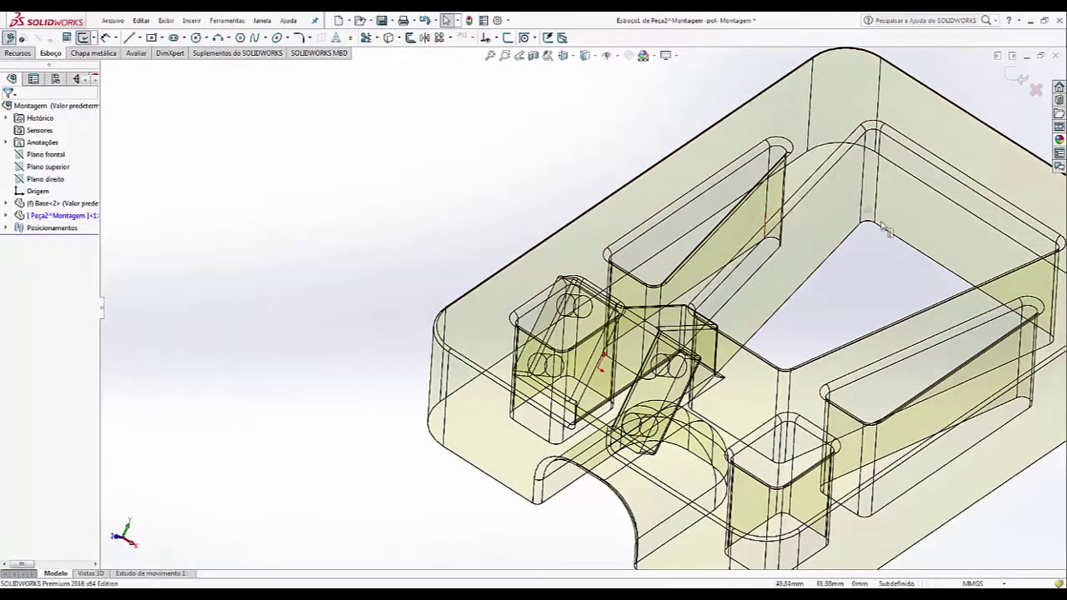
Convert the outline of Base's inclined four-hole mounting face into entities of the new part's sketch
{"action": "scroll", "coordinate": [767, 305], "scroll_direction": "up", "scroll_amount": 4}
{"action": "scroll", "coordinate": [784, 336], "scroll_direction": "down", "scroll_amount": 1}
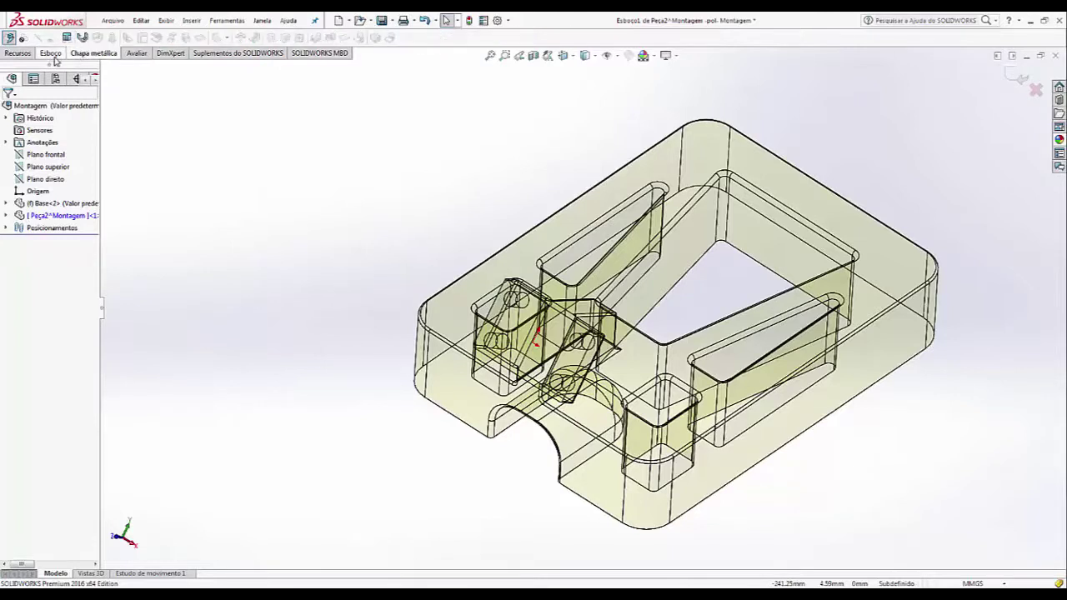
{"action": "left_click", "coordinate": [23, 58]}
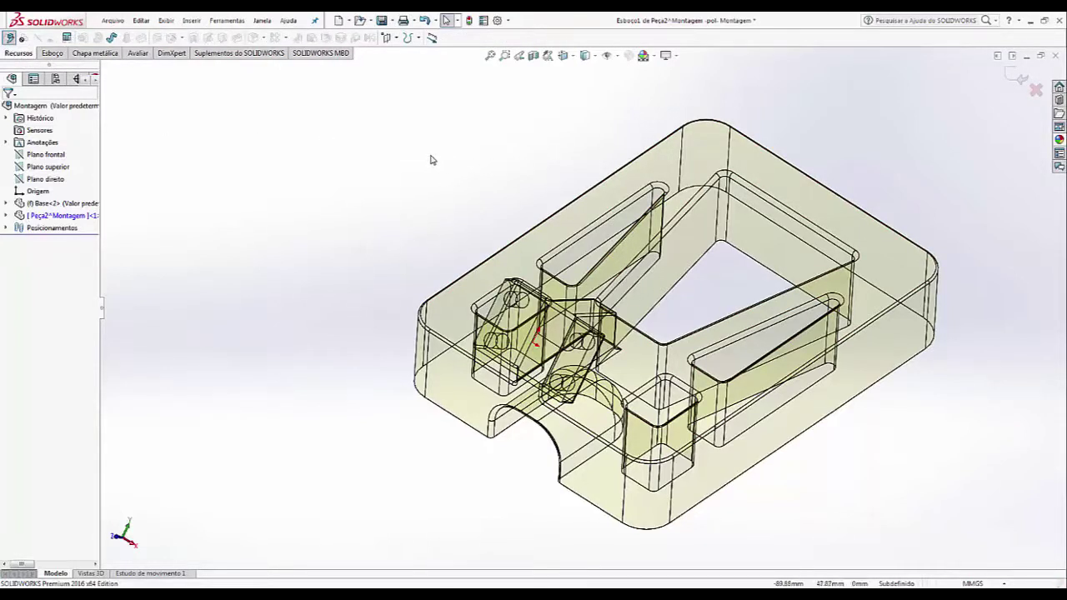
{"action": "key", "text": "ctrl+8"}
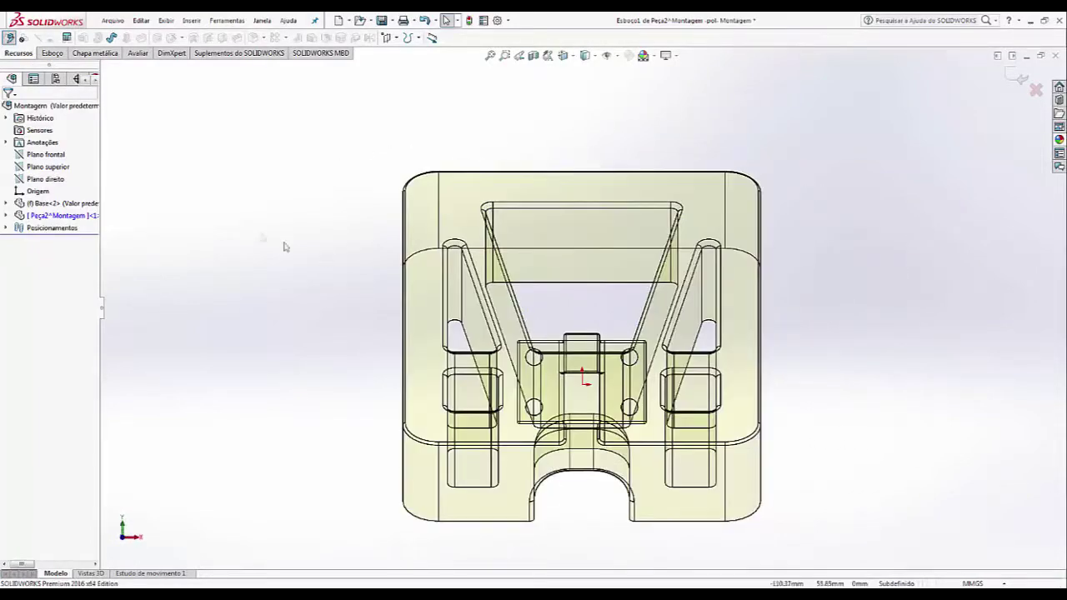
{"action": "scroll", "coordinate": [442, 292], "scroll_direction": "down", "scroll_amount": 5}
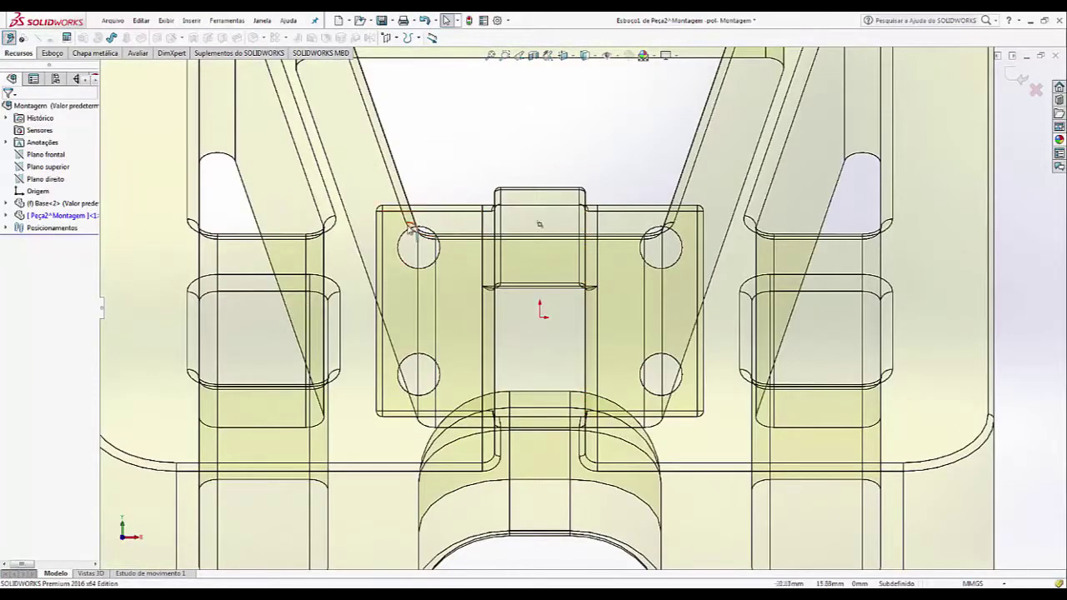
{"action": "left_click", "coordinate": [403, 231]}
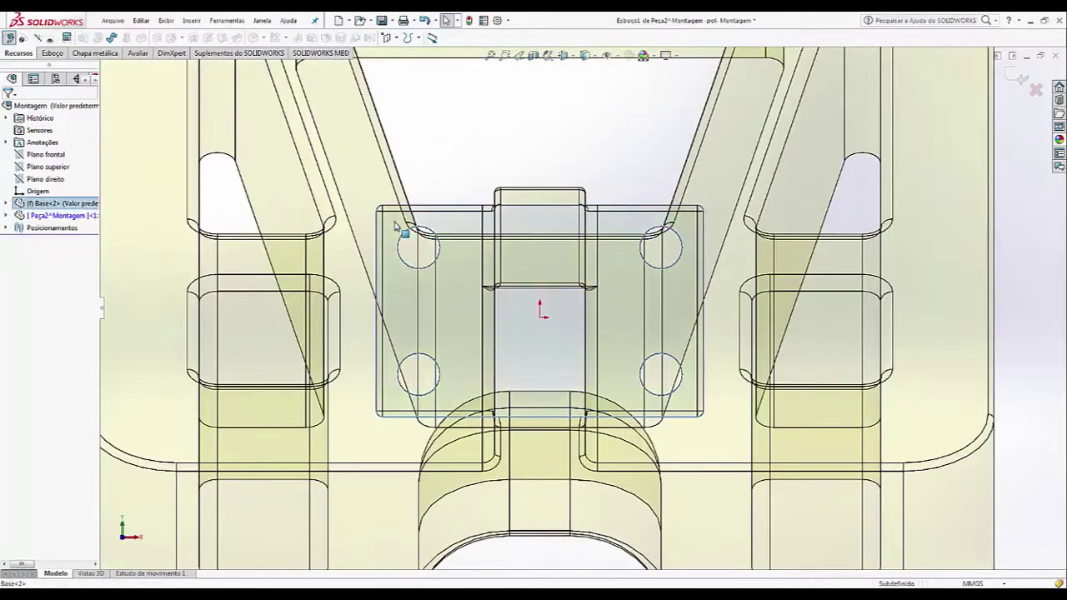
{"action": "left_click", "coordinate": [46, 54]}
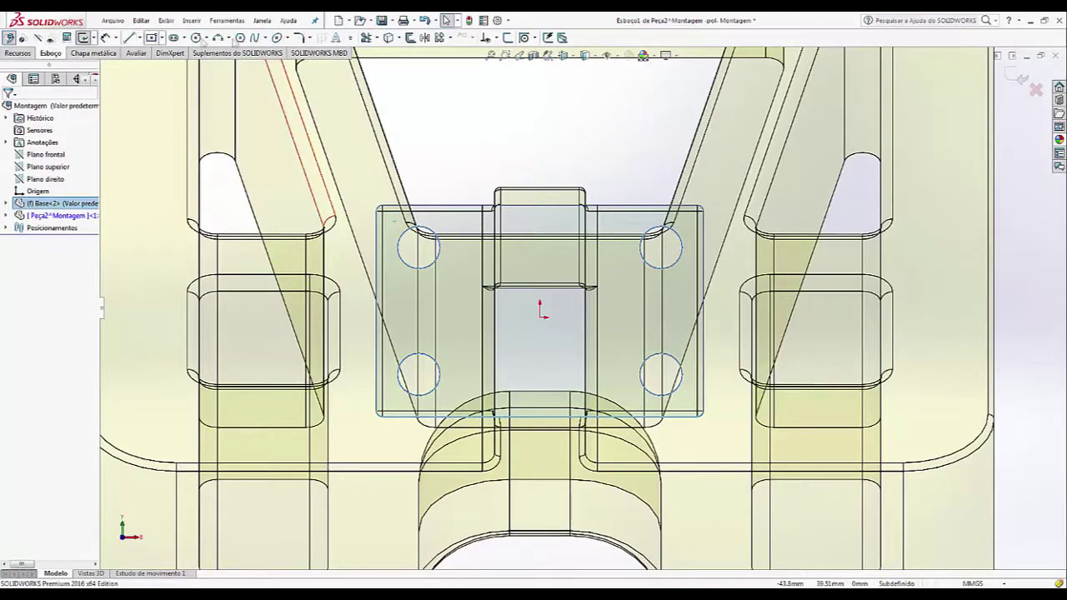
{"action": "left_click", "coordinate": [388, 38]}
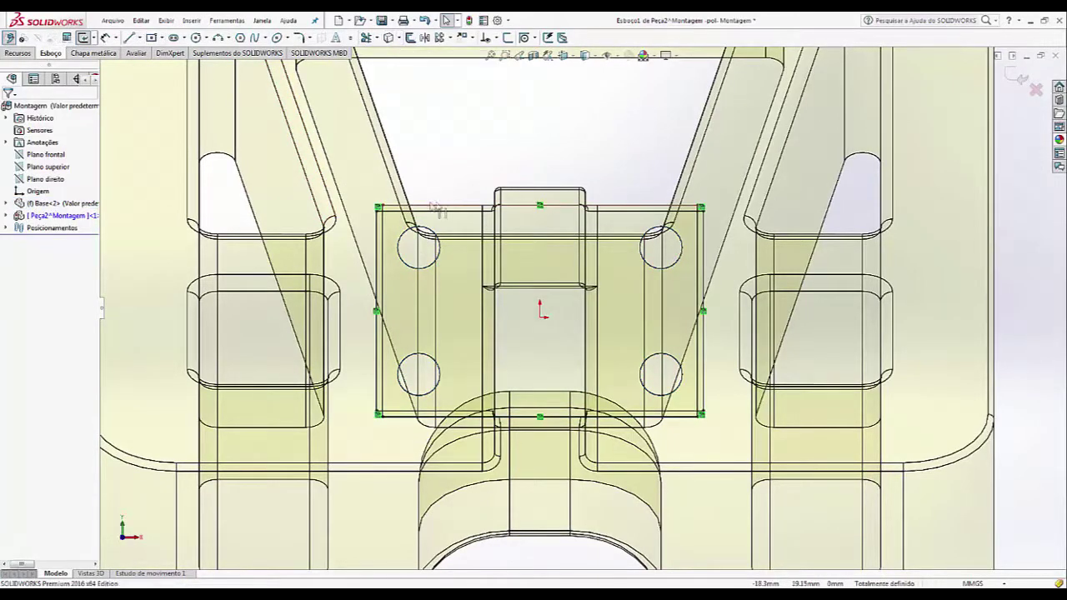
Convert the edges of the four mounting holes on Base's face into circles in the same sketch
{"action": "scroll", "coordinate": [680, 254], "scroll_direction": "down", "scroll_amount": 2}
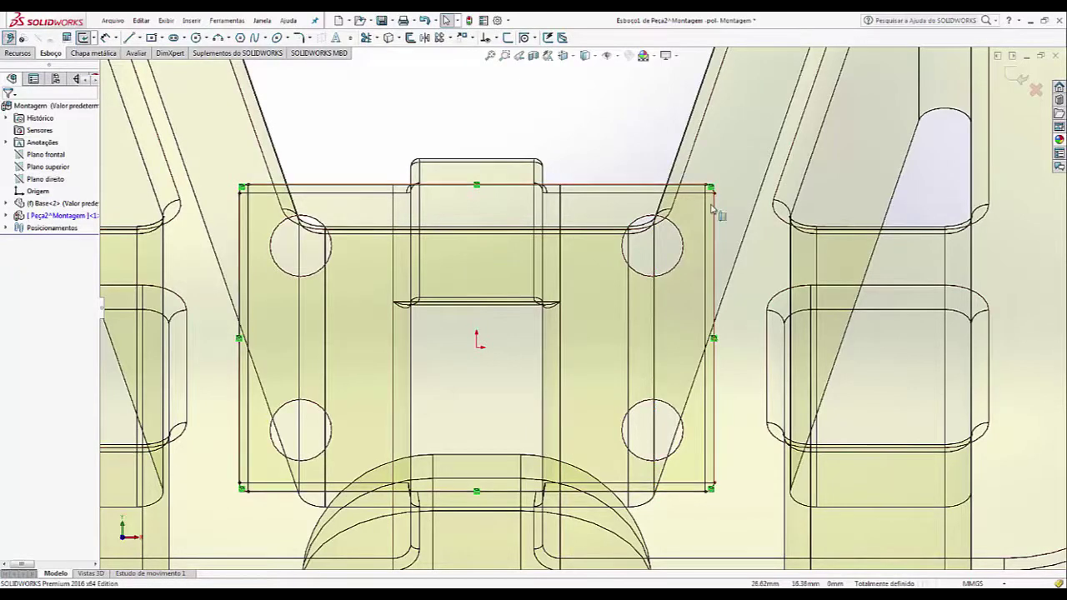
{"action": "scroll", "coordinate": [717, 208], "scroll_direction": "down", "scroll_amount": 2}
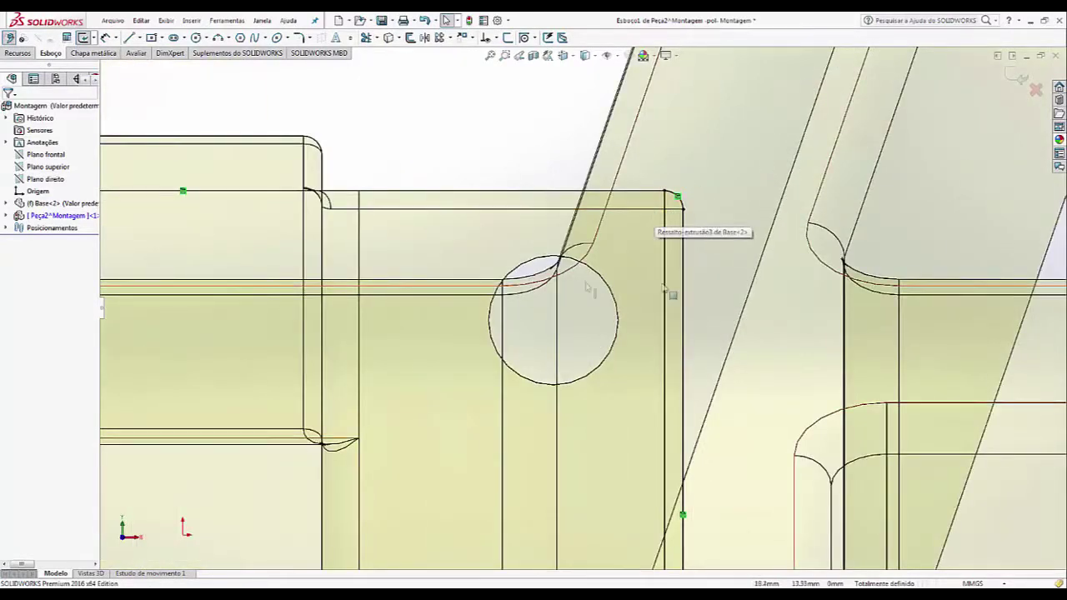
{"action": "scroll", "coordinate": [582, 310], "scroll_direction": "up", "scroll_amount": 3}
{"action": "left_click", "coordinate": [255, 328]}
{"action": "left_click", "coordinate": [265, 457], "text": "ctrl"}
{"action": "left_click", "coordinate": [548, 325], "text": "ctrl"}
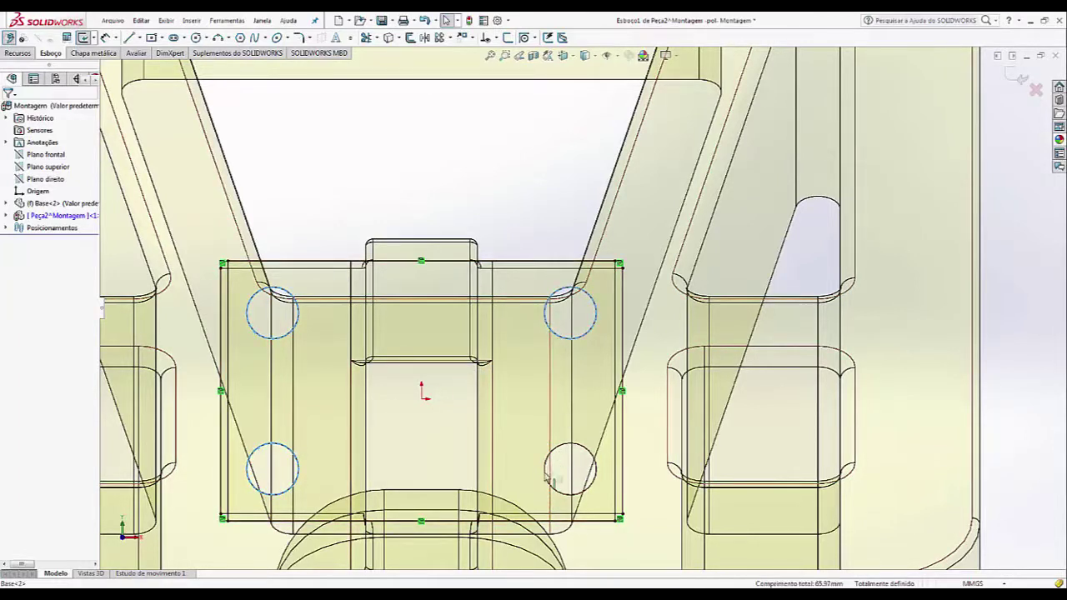
{"action": "left_click", "coordinate": [545, 468], "text": "ctrl"}
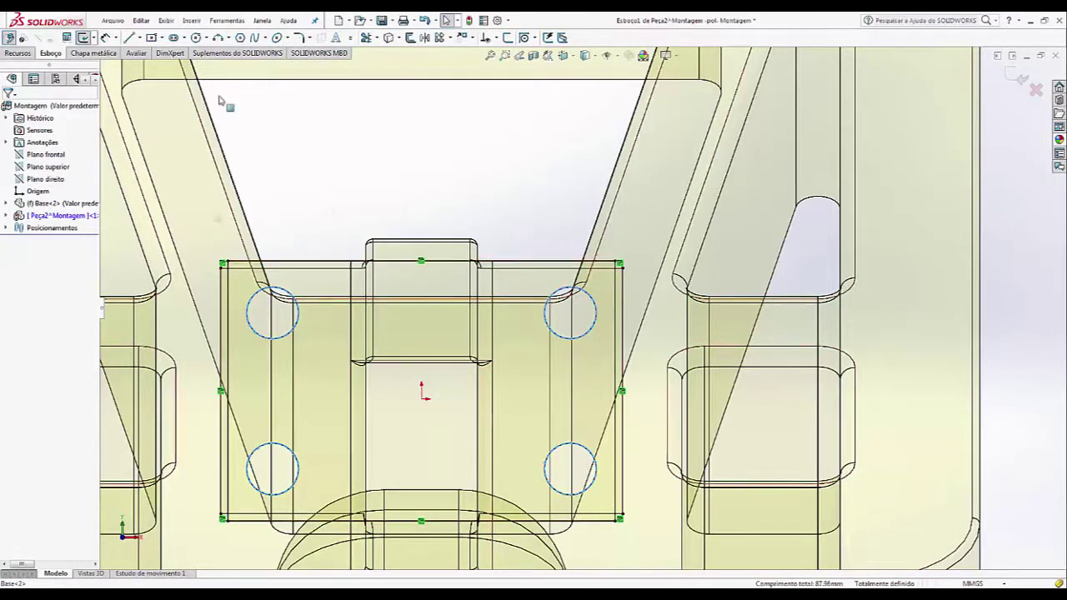
{"action": "left_click", "coordinate": [388, 38]}
{"action": "key", "text": "f"}
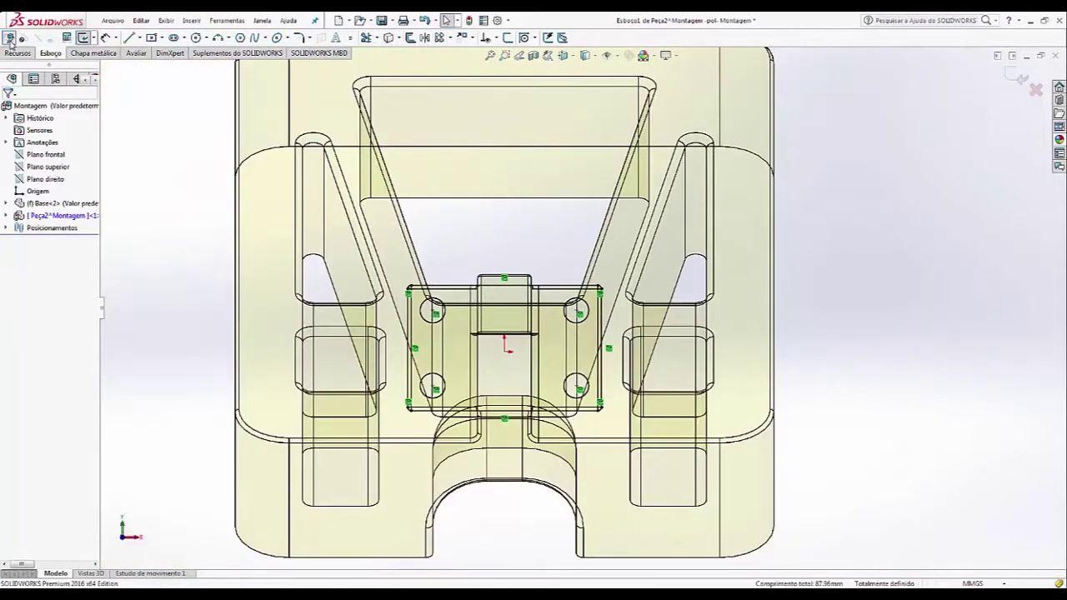
Extrude the converted profile 10 mm outward from Base's mounting face and return to editing the assembly
{"action": "left_click", "coordinate": [18, 53]}
{"action": "middle_click_drag", "start_coordinate": [664, 275], "coordinate": [403, 328]}
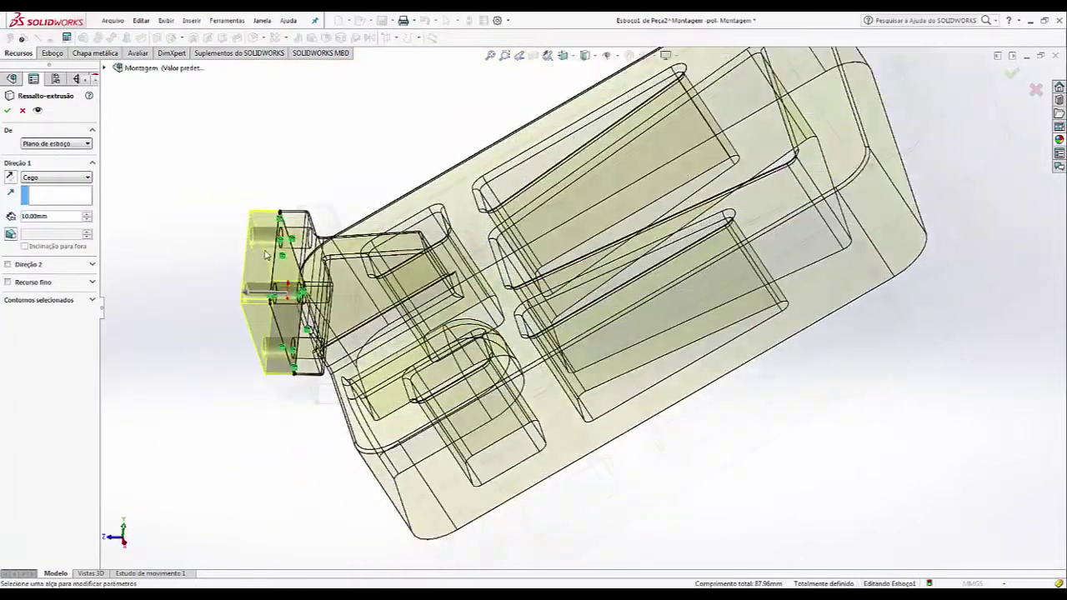
{"action": "scroll", "coordinate": [234, 250], "scroll_direction": "down", "scroll_amount": 3}
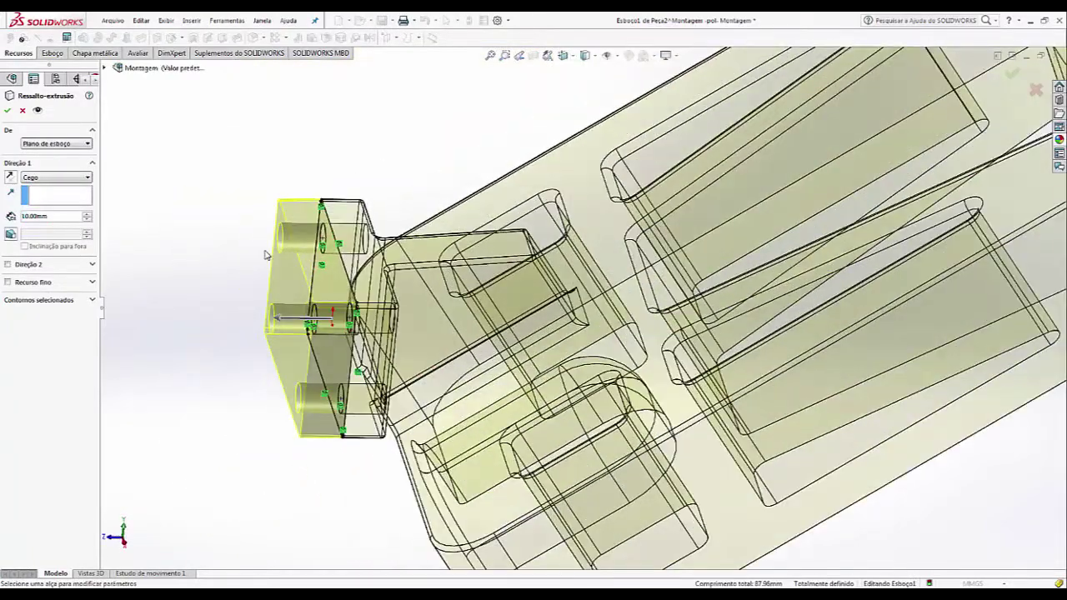
{"action": "left_click", "coordinate": [8, 112]}
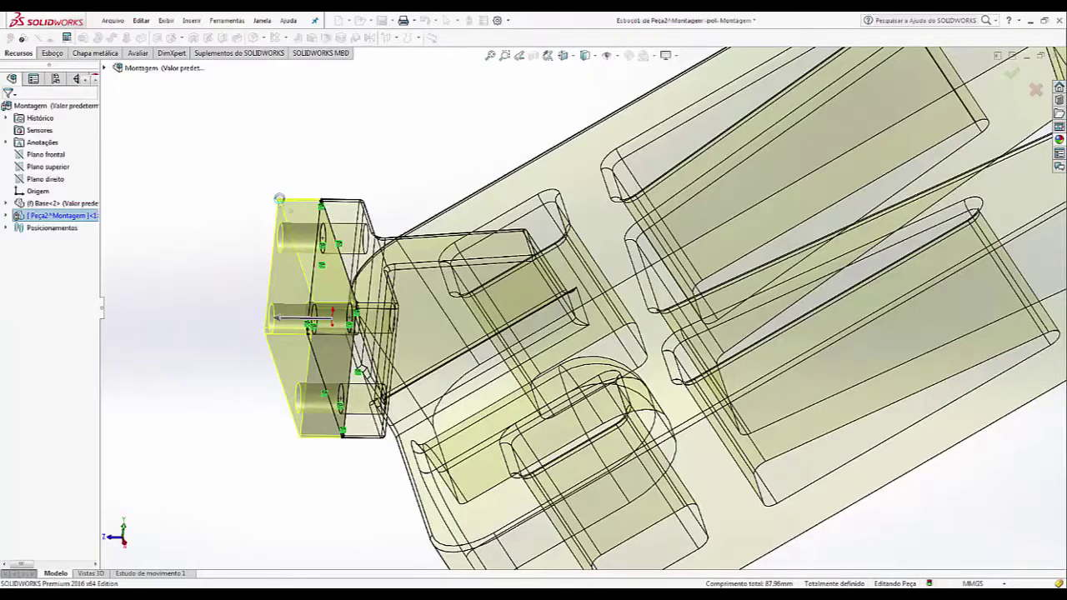
{"action": "left_click", "coordinate": [1029, 82]}
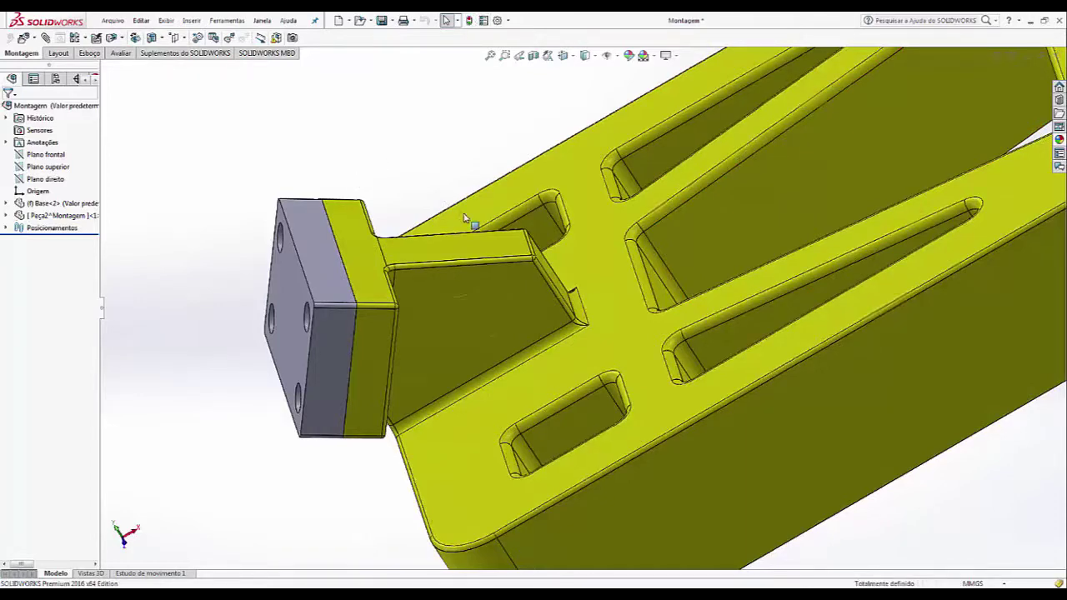
{"action": "key", "text": "f"}
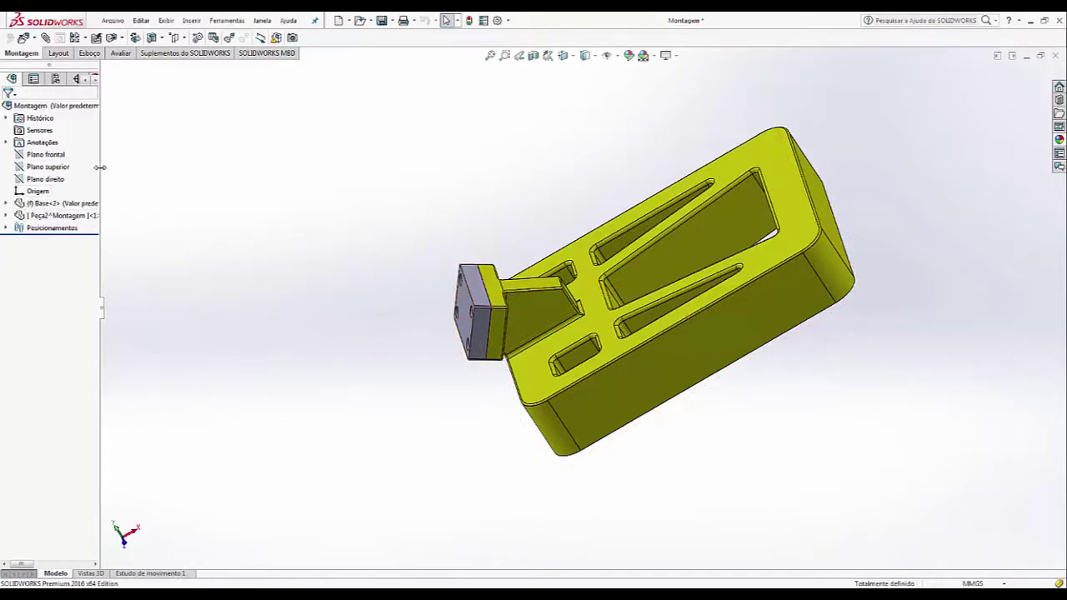
Widen the feature tree and save all modified documents, storing the virtual part Peça2 externally in the assembly's folder
{"action": "left_click_drag", "start_coordinate": [100, 168], "coordinate": [230, 171]}
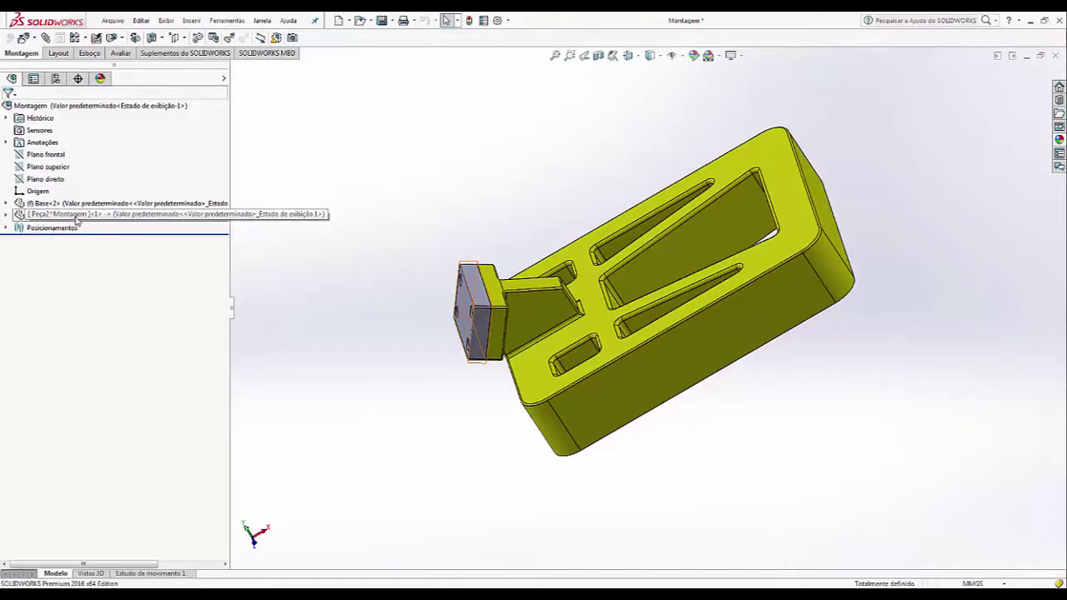
{"action": "left_click", "coordinate": [381, 22]}
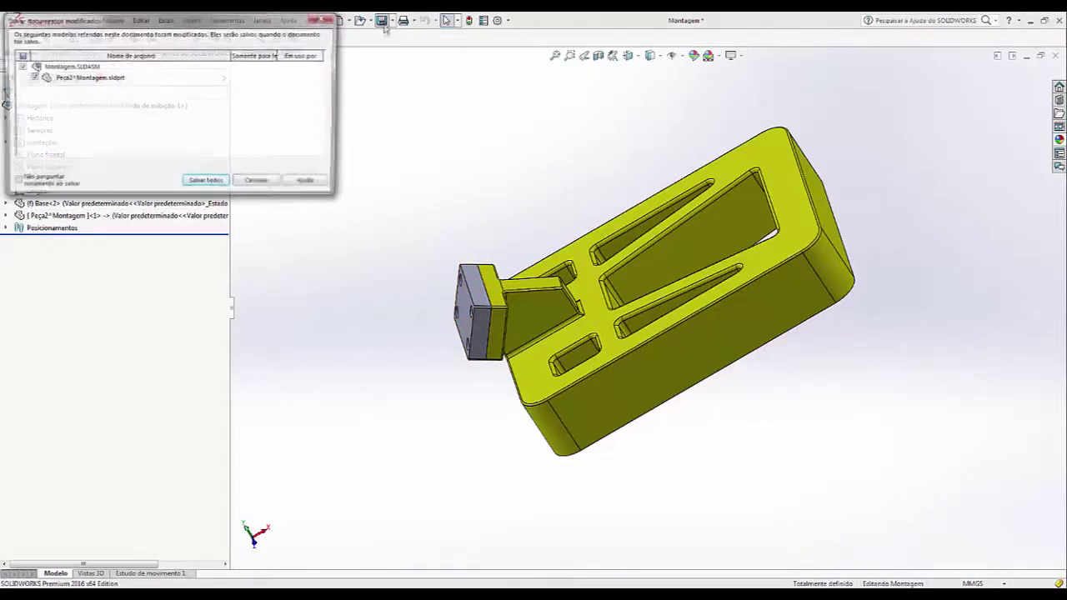
{"action": "left_click", "coordinate": [206, 183]}
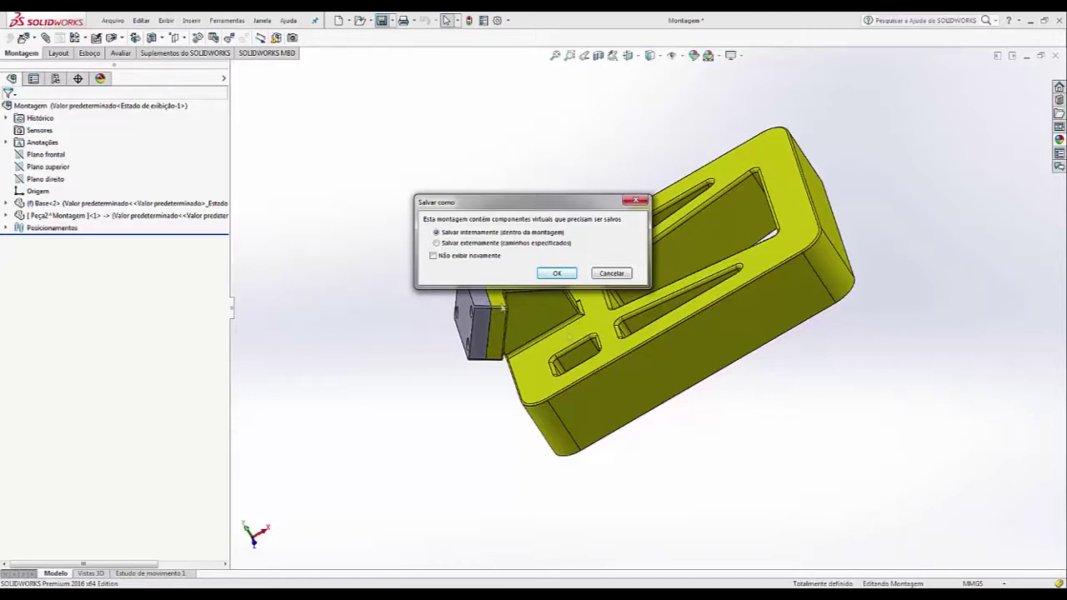
{"action": "left_click", "coordinate": [449, 247]}
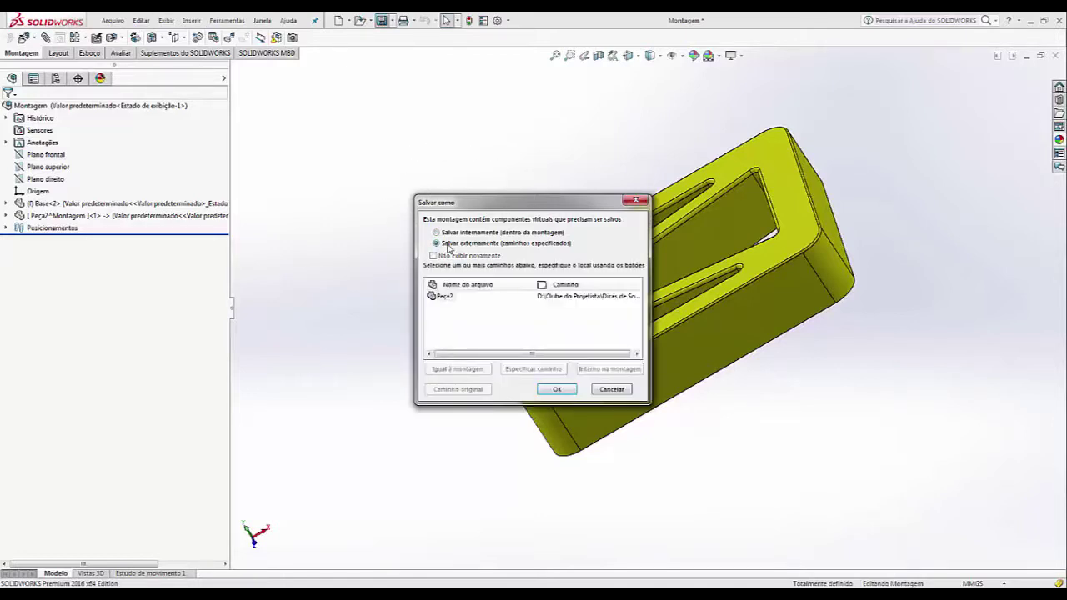
{"action": "left_click", "coordinate": [447, 297]}
{"action": "double_click", "coordinate": [448, 299]}
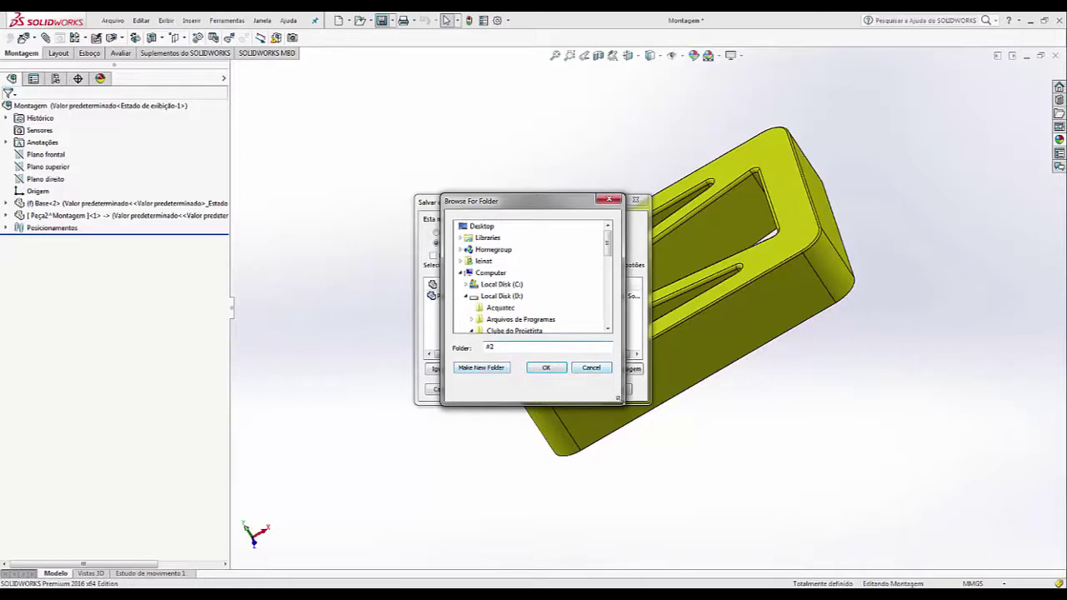
{"action": "left_click", "coordinate": [609, 370]}
{"action": "left_click_drag", "start_coordinate": [544, 354], "coordinate": [581, 311]}
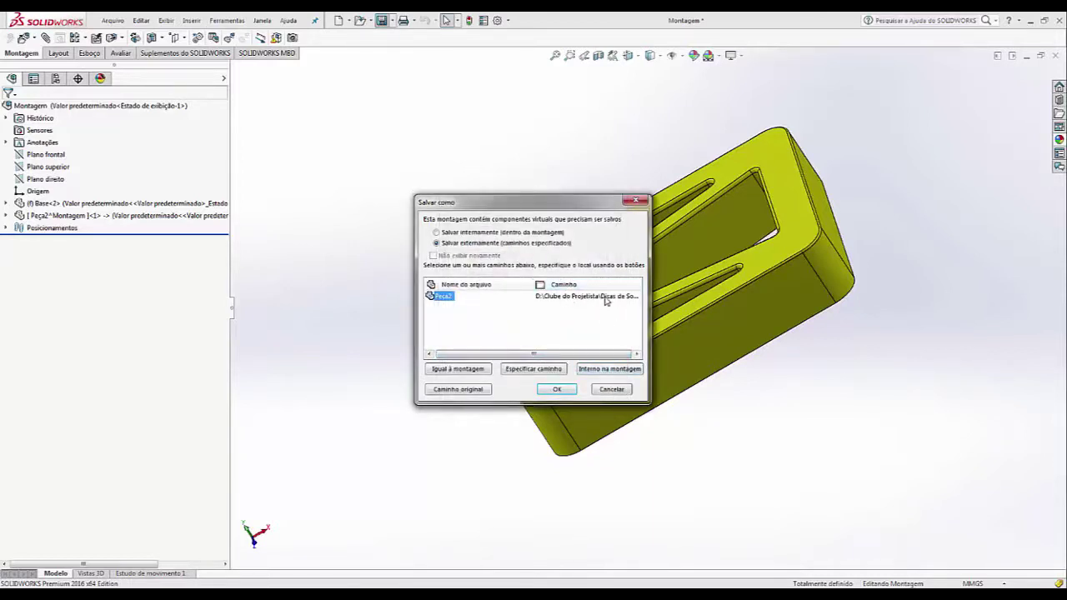
{"action": "left_click", "coordinate": [606, 299]}
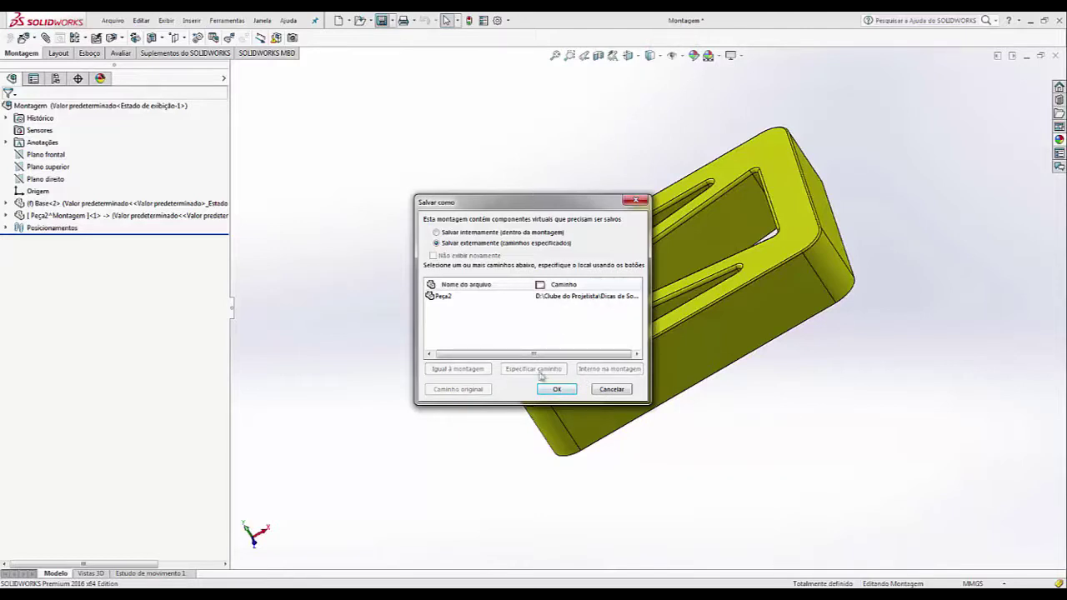
{"action": "left_click", "coordinate": [557, 390]}
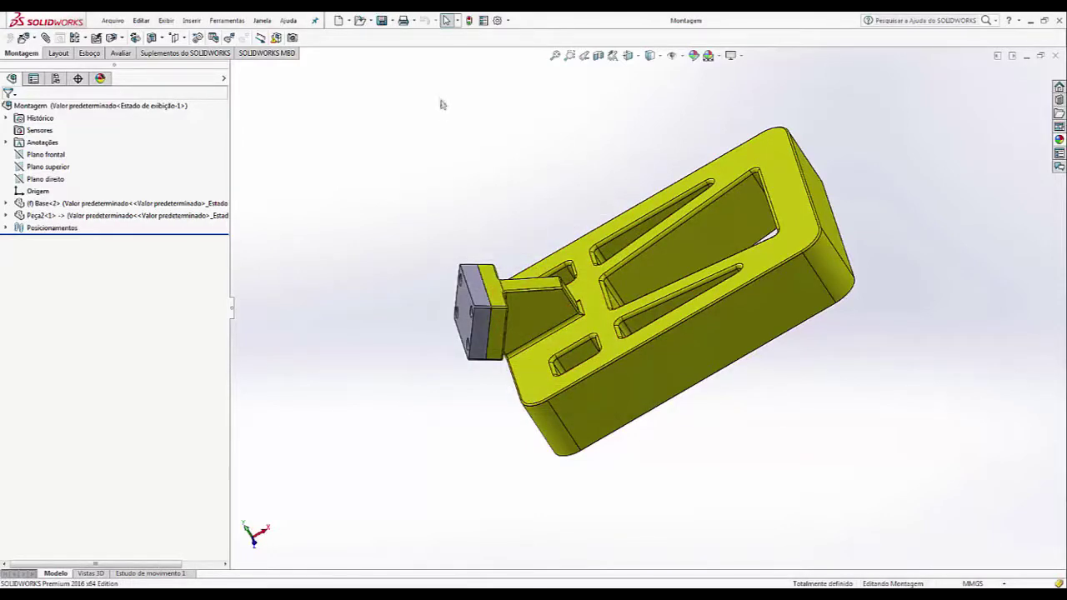
Check the #2 folder for the externally saved Peça2 file without opening it
{"action": "left_click", "coordinate": [359, 20]}
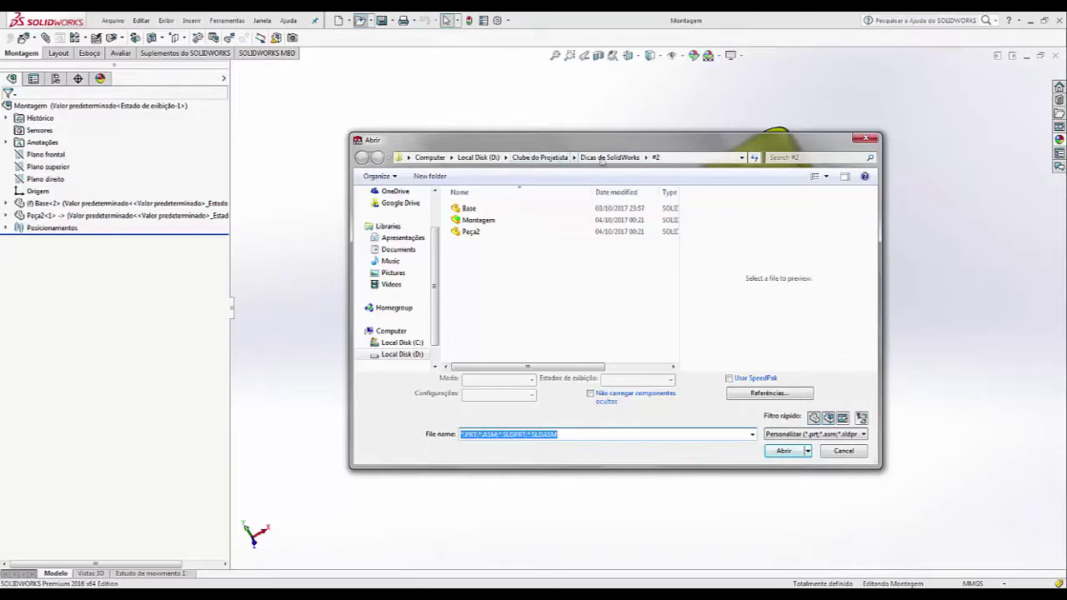
{"action": "left_click", "coordinate": [471, 233]}
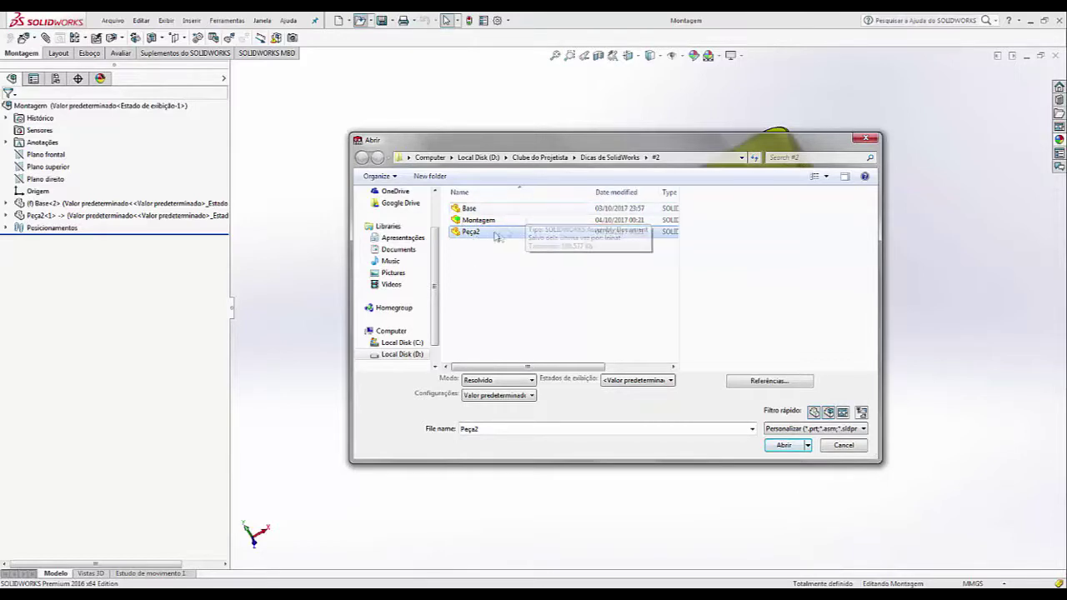
{"action": "left_click", "coordinate": [843, 445]}
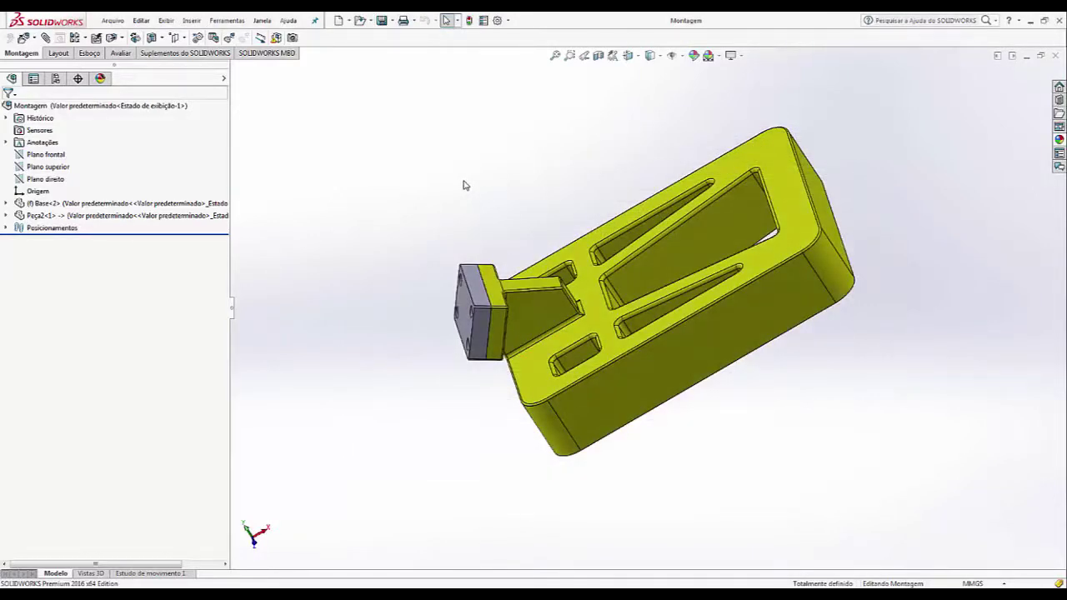